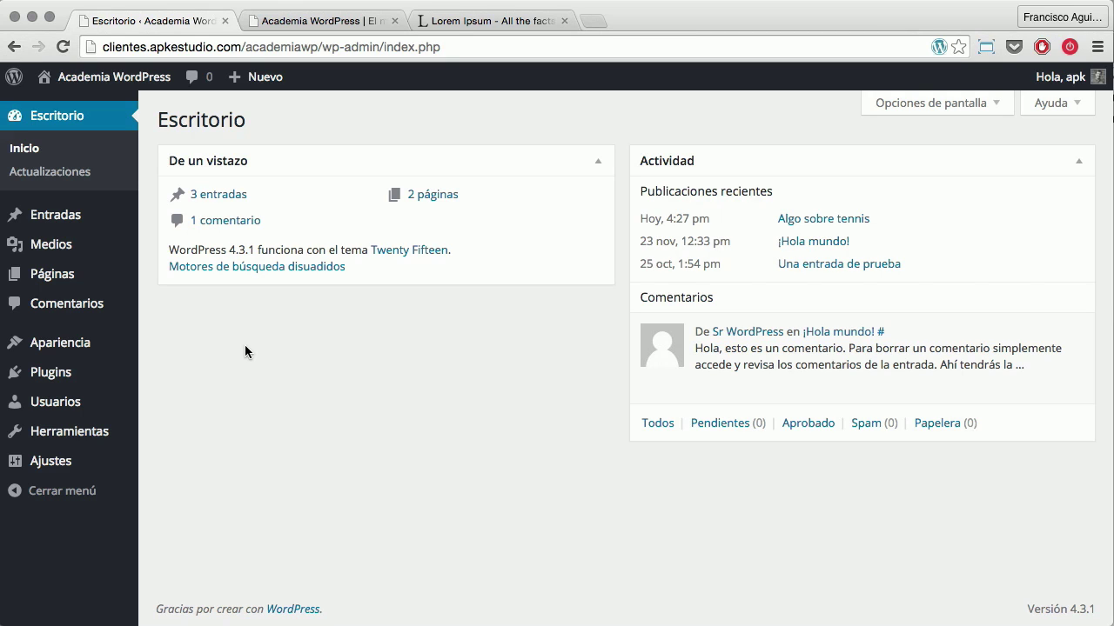
Open the Usuarios list and go to the admin account's Perfil page
{"action": "left_click", "coordinate": [76, 410]}
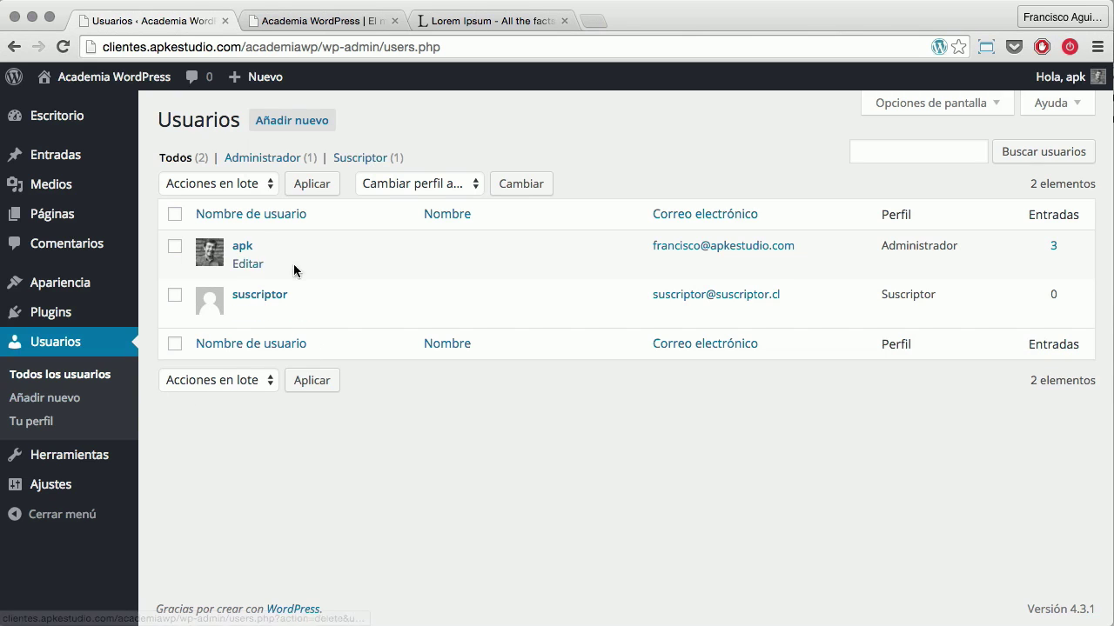
{"action": "mouse_move", "coordinate": [340, 301]}
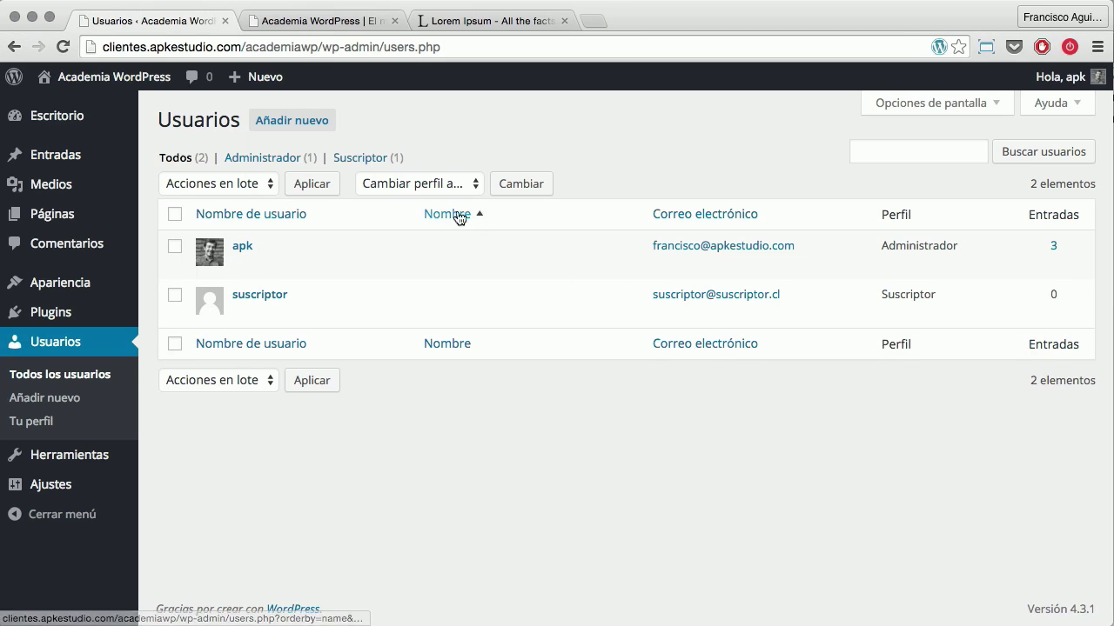
{"action": "left_click", "coordinate": [243, 248]}
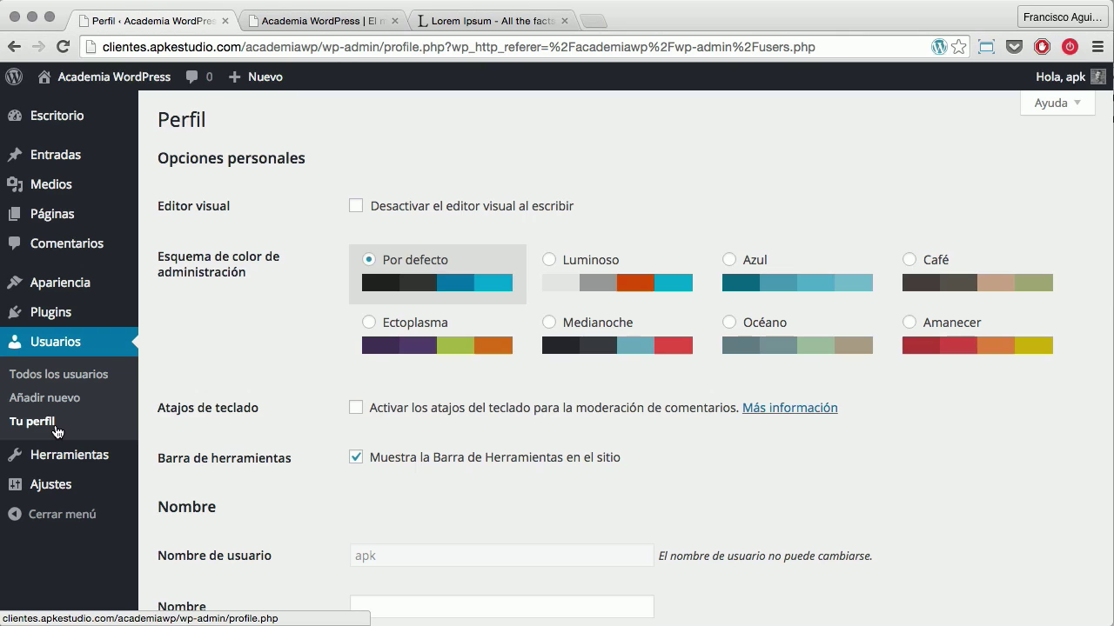
Fill in the Nombre and Apellidos fields with the user's first name and surname
{"action": "scroll", "coordinate": [273, 423], "scroll_direction": "down", "scroll_amount": 5}
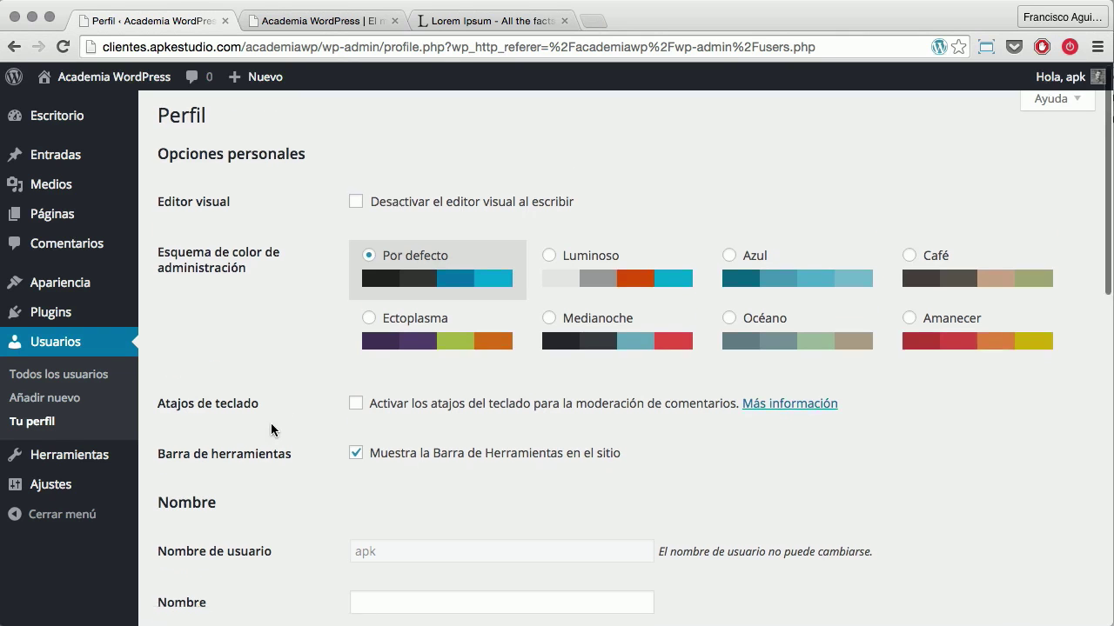
{"action": "left_click", "coordinate": [368, 274]}
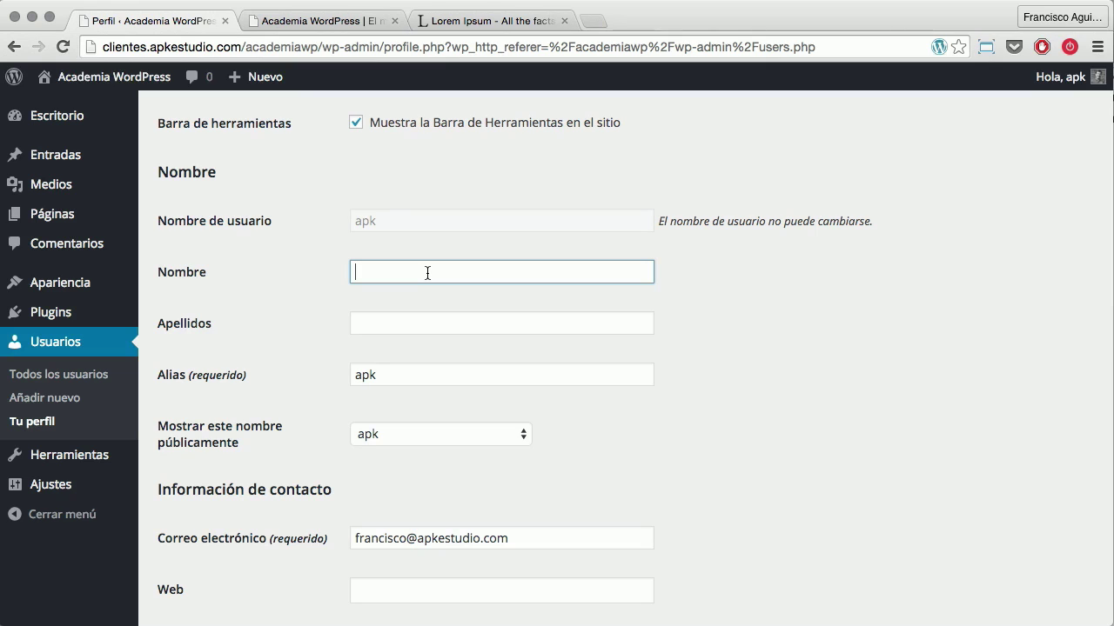
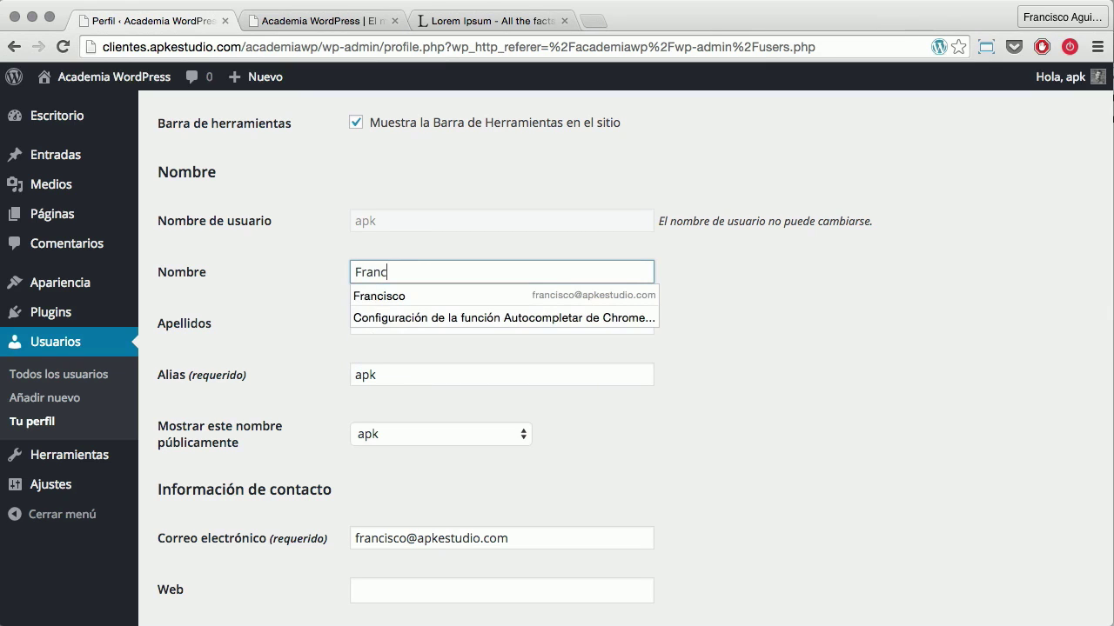
{"action": "key", "text": "Tab"}
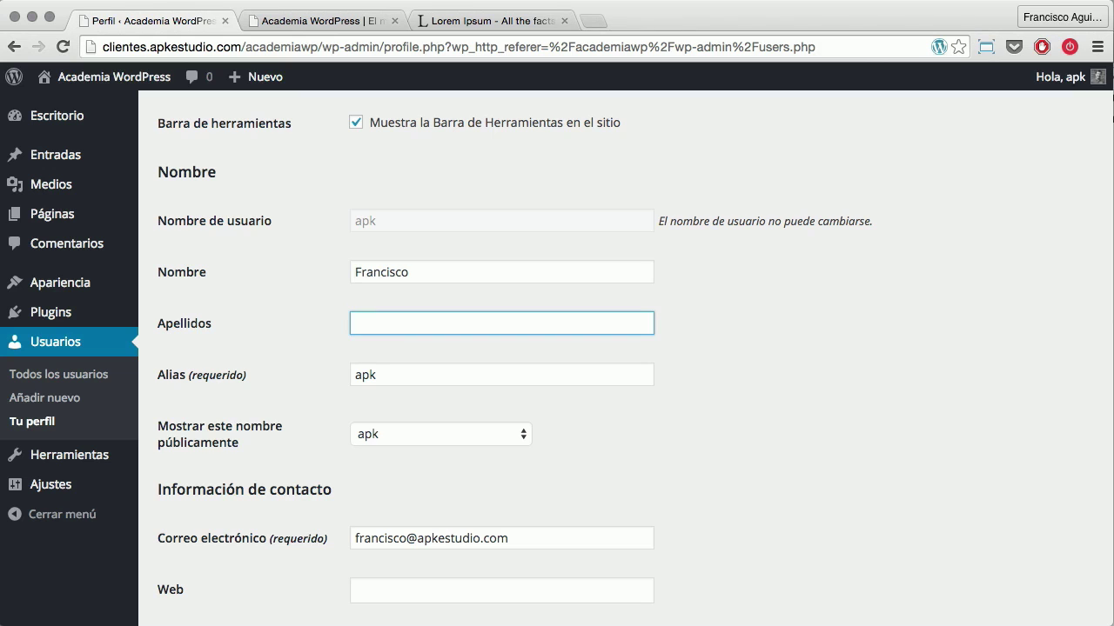
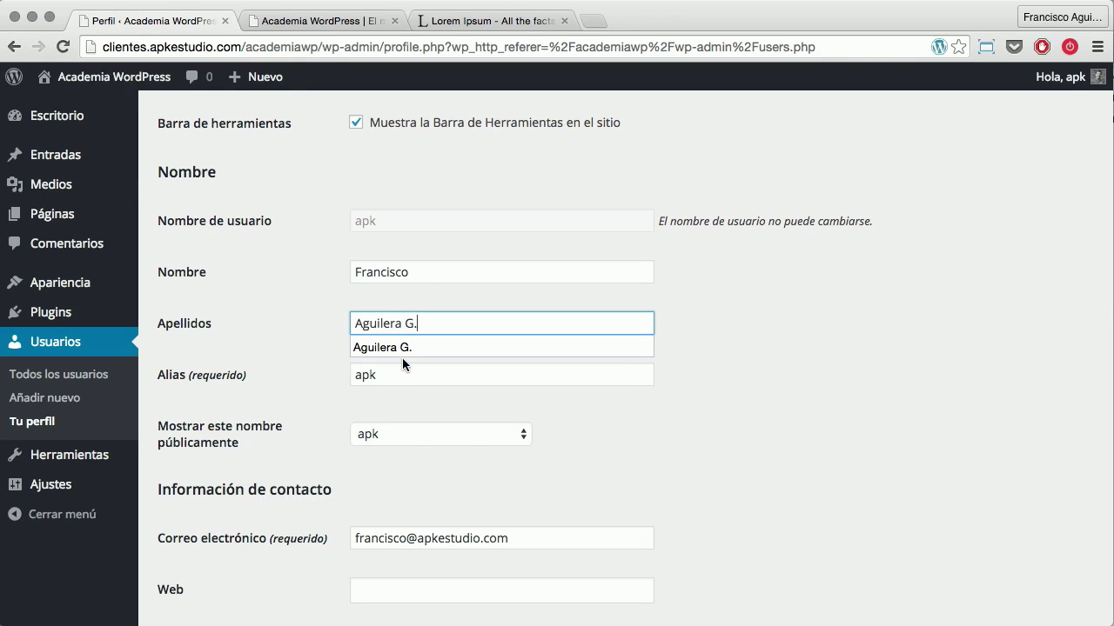
{"action": "left_click", "coordinate": [400, 349]}
Choose the full name under 'Mostrar este nombre públicamente' and select the e-mail field's contents
{"action": "scroll", "coordinate": [352, 325], "scroll_direction": "down", "scroll_amount": 3}
{"action": "left_click_drag", "start_coordinate": [391, 267], "coordinate": [338, 266]}
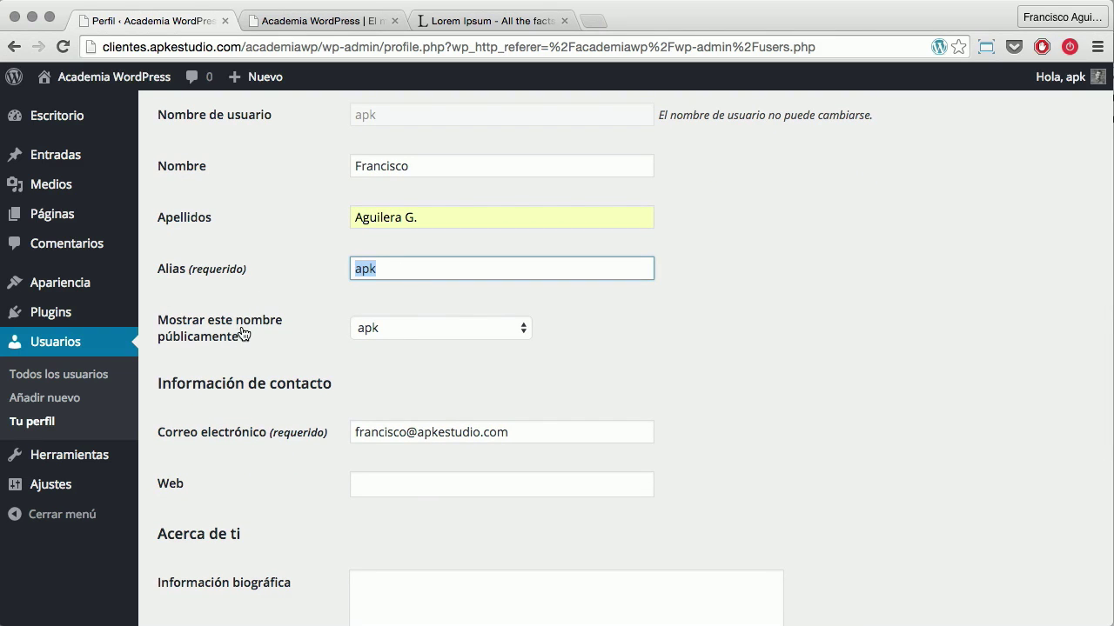
{"action": "left_click", "coordinate": [370, 329]}
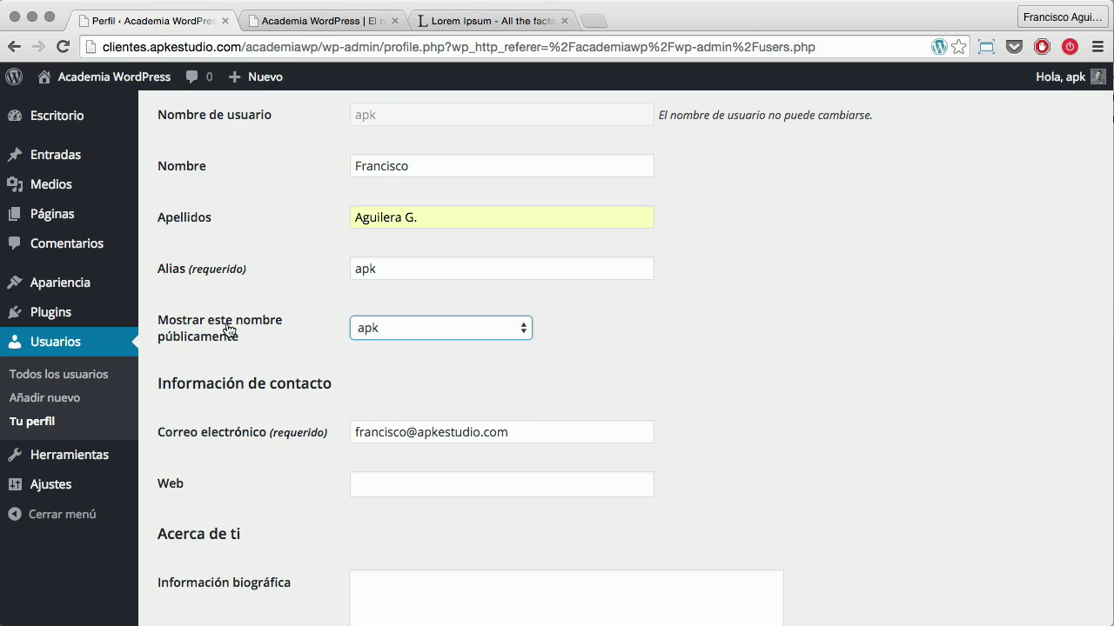
{"action": "left_click", "coordinate": [430, 327]}
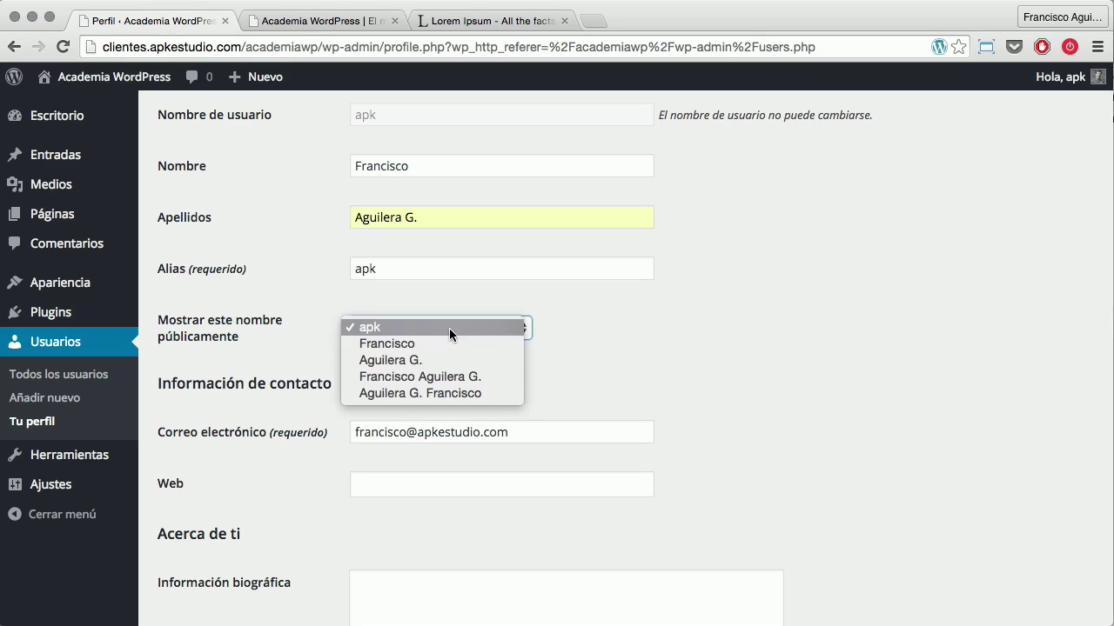
{"action": "left_click", "coordinate": [431, 377]}
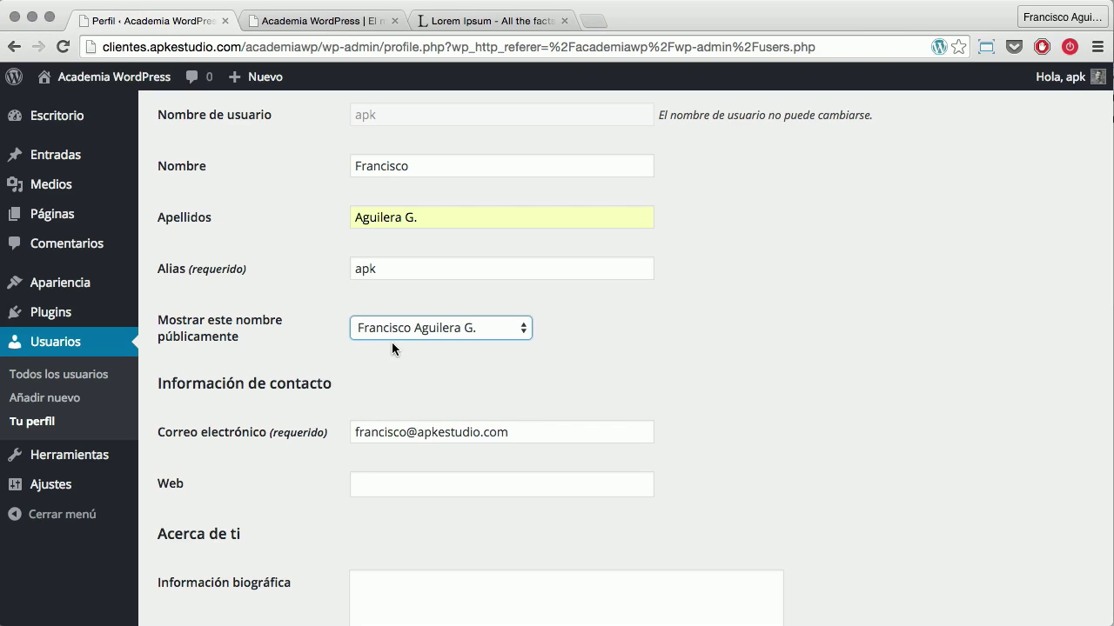
{"action": "triple_click", "coordinate": [542, 438]}
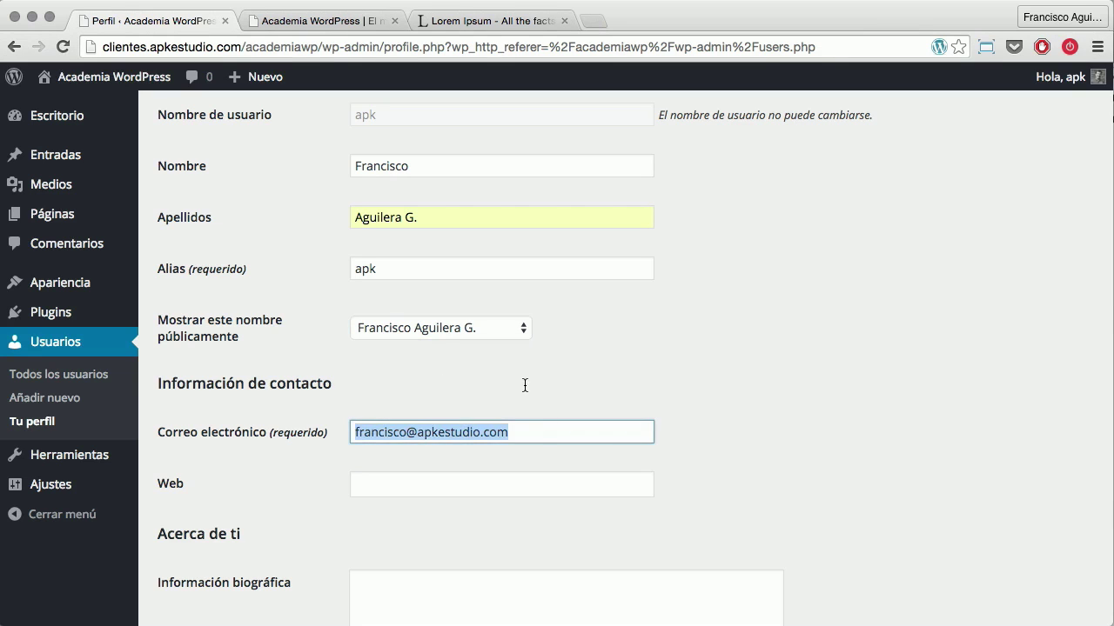
{"action": "scroll", "coordinate": [487, 366], "scroll_direction": "down", "scroll_amount": 4}
{"action": "left_click", "coordinate": [453, 332]}
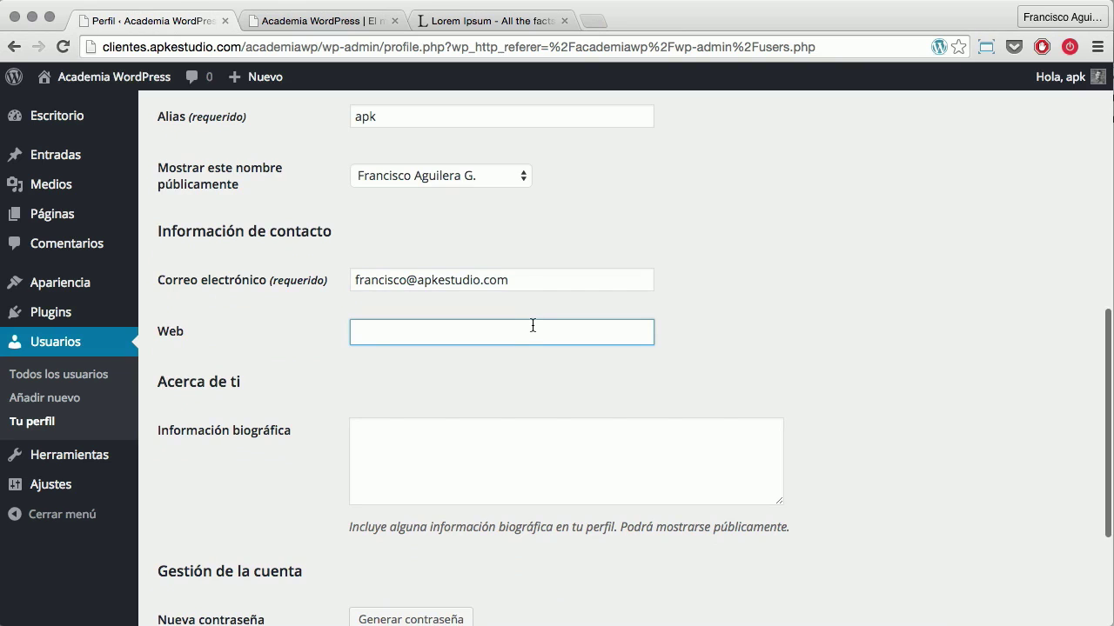
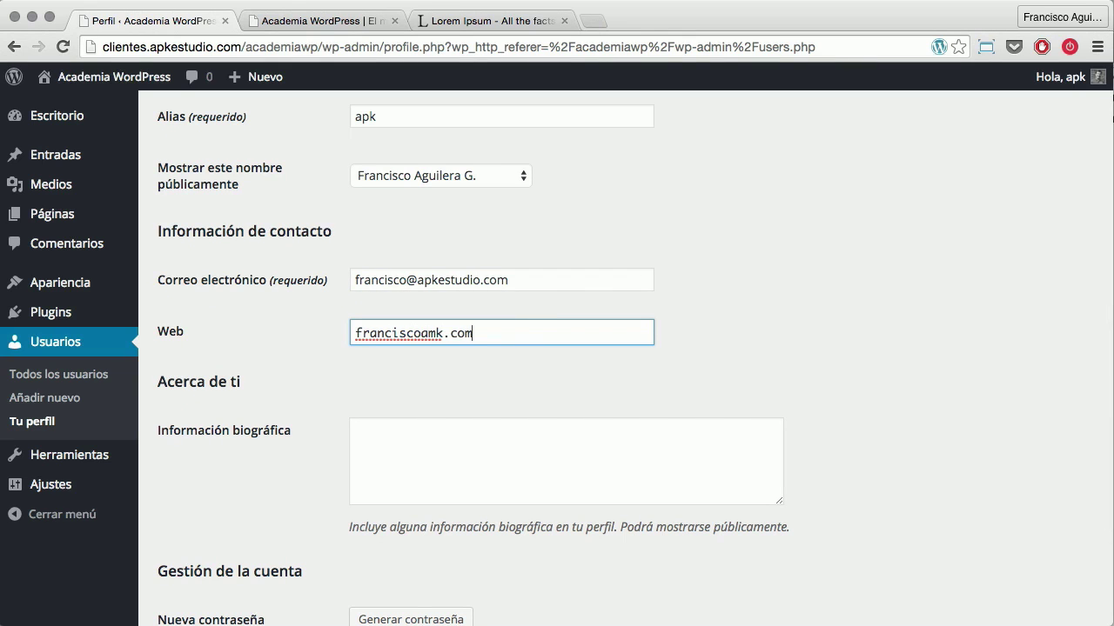
{"action": "left_click", "coordinate": [356, 335]}
{"action": "type", "text": "http://"}
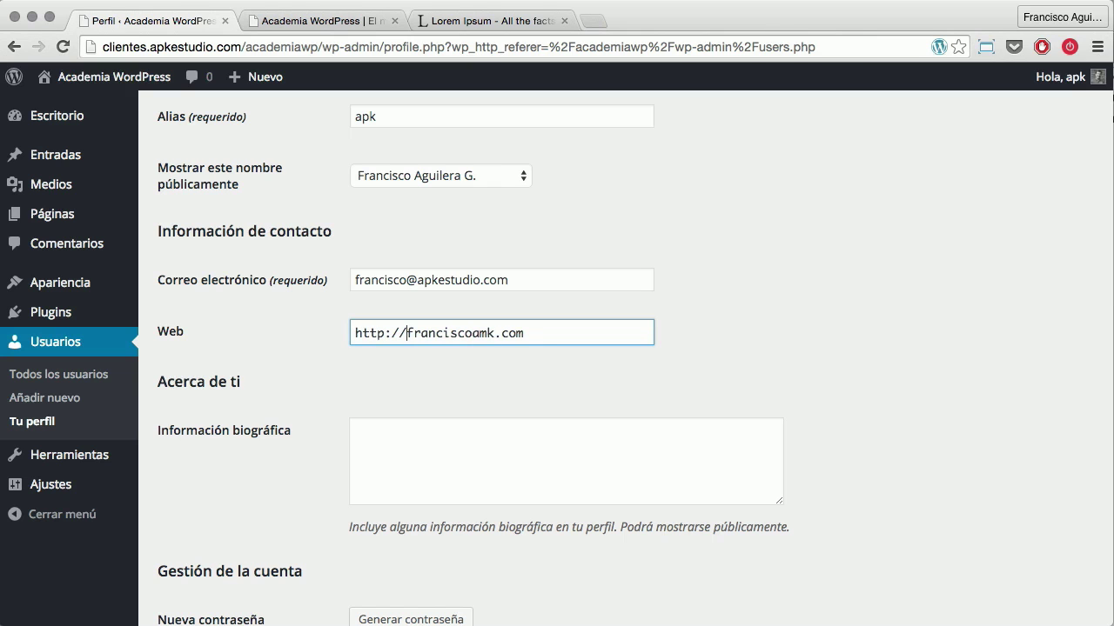
{"action": "scroll", "coordinate": [369, 347], "scroll_direction": "down", "scroll_amount": 4}
{"action": "left_click", "coordinate": [386, 293]}
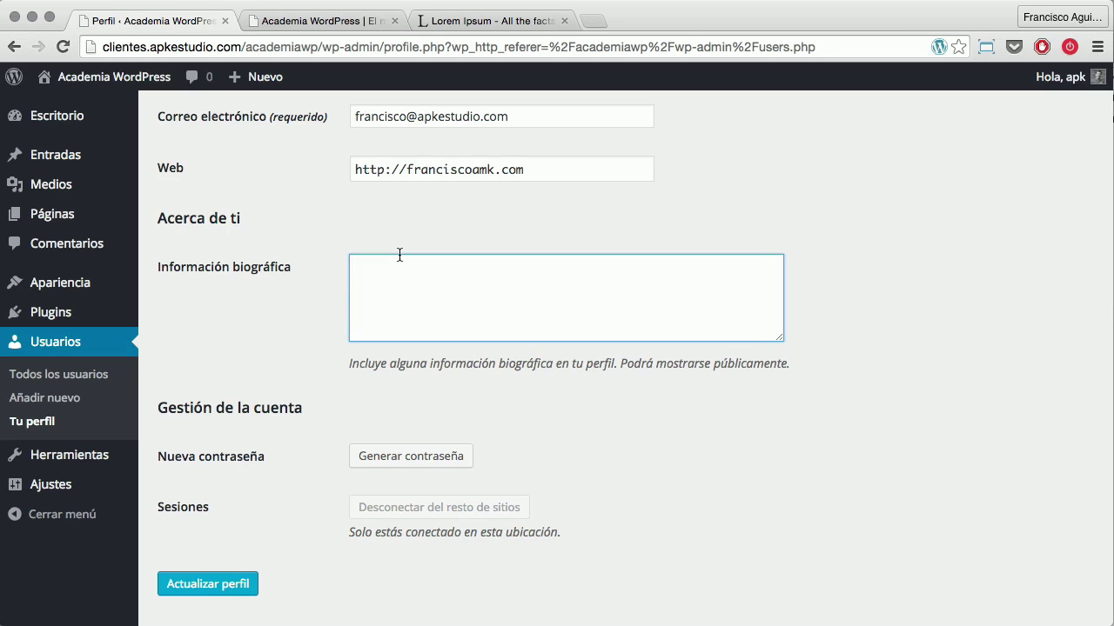
{"action": "scroll", "coordinate": [399, 254], "scroll_direction": "down", "scroll_amount": 1}
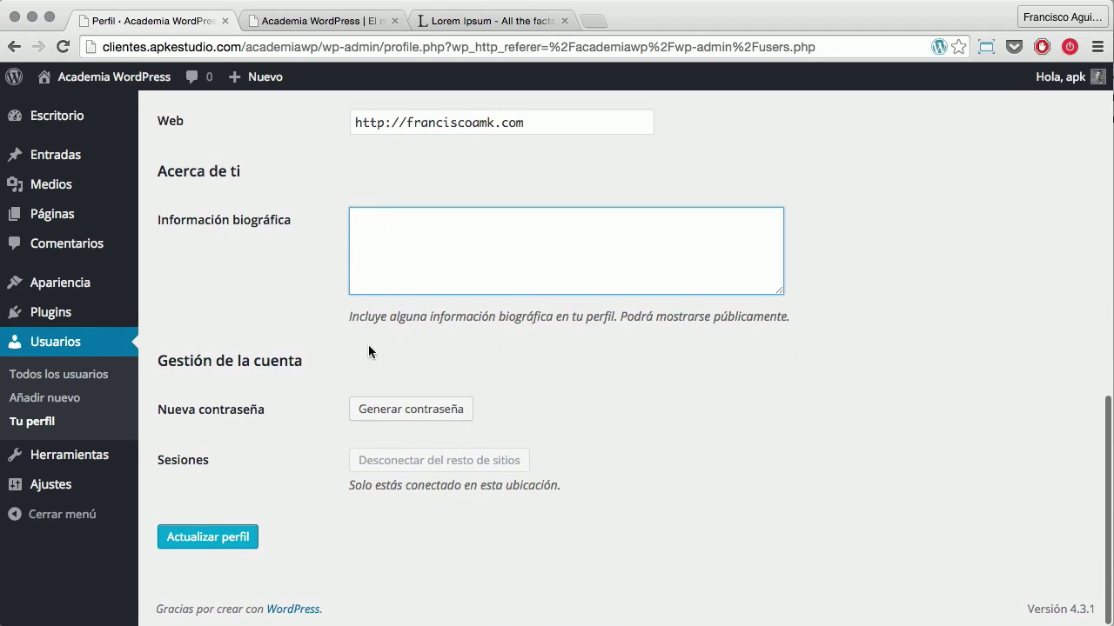
{"action": "scroll", "coordinate": [339, 443], "scroll_direction": "up", "scroll_amount": 20}
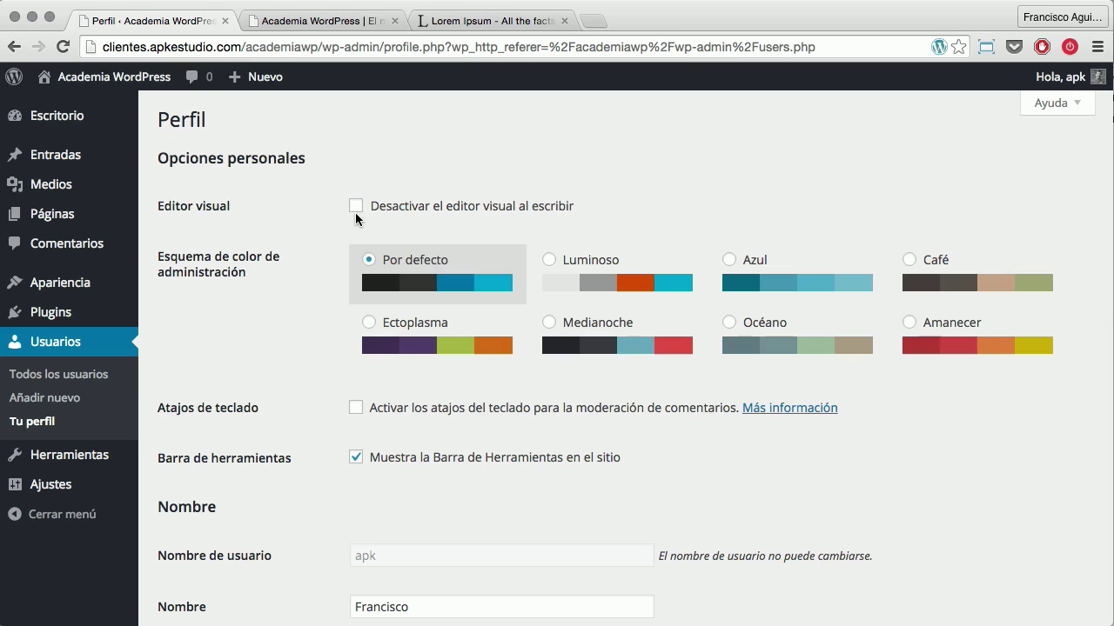
{"action": "left_click", "coordinate": [354, 212]}
{"action": "left_click", "coordinate": [358, 211]}
{"action": "left_click", "coordinate": [359, 210]}
{"action": "left_click", "coordinate": [354, 206]}
{"action": "scroll", "coordinate": [286, 249], "scroll_direction": "down", "scroll_amount": 3}
{"action": "scroll", "coordinate": [291, 246], "scroll_direction": "up", "scroll_amount": 2}
{"action": "left_click", "coordinate": [550, 218]}
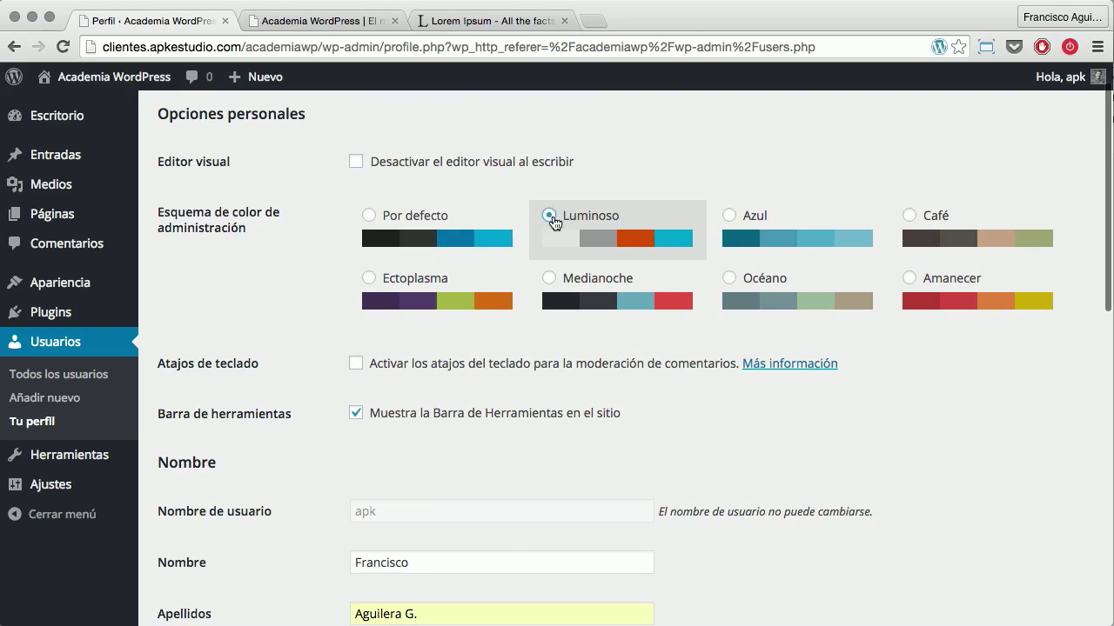
{"action": "left_click", "coordinate": [729, 217]}
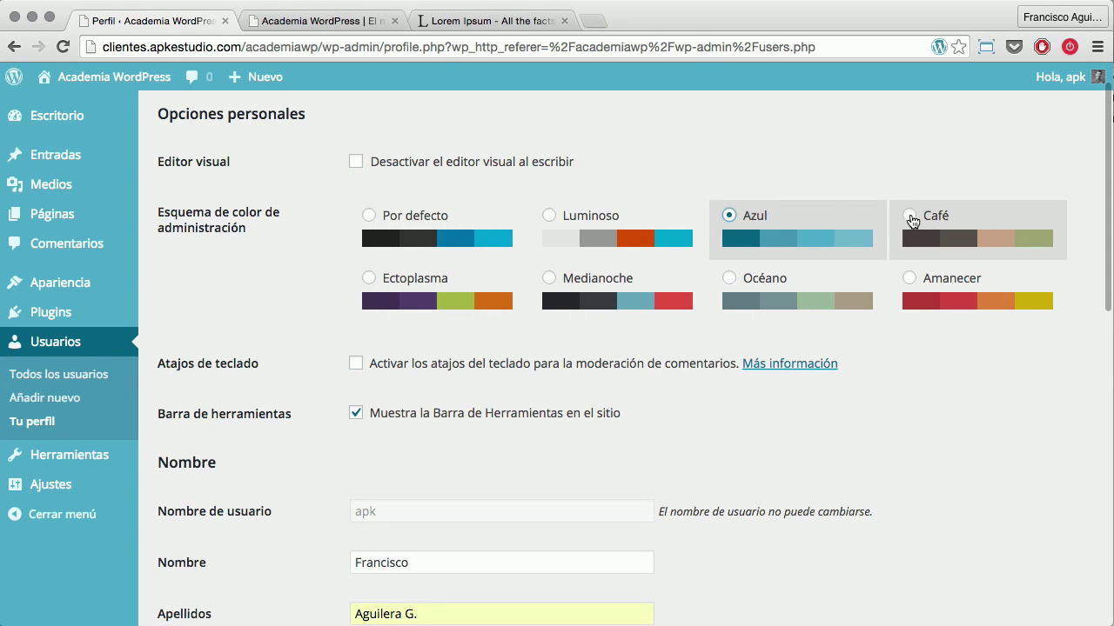
{"action": "left_click", "coordinate": [911, 220]}
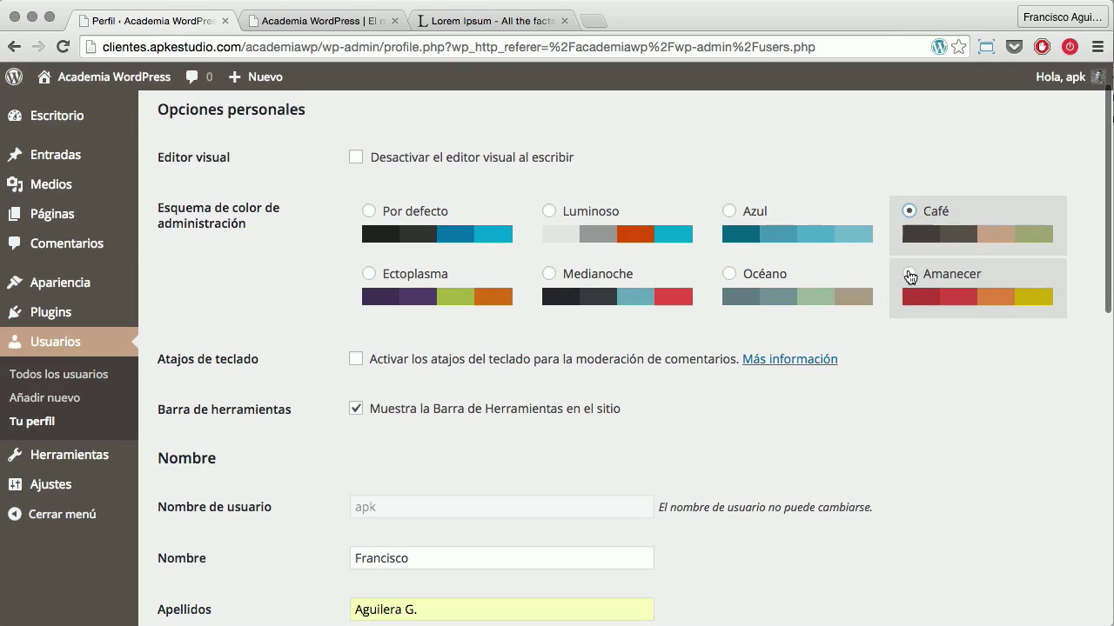
{"action": "left_click", "coordinate": [910, 275]}
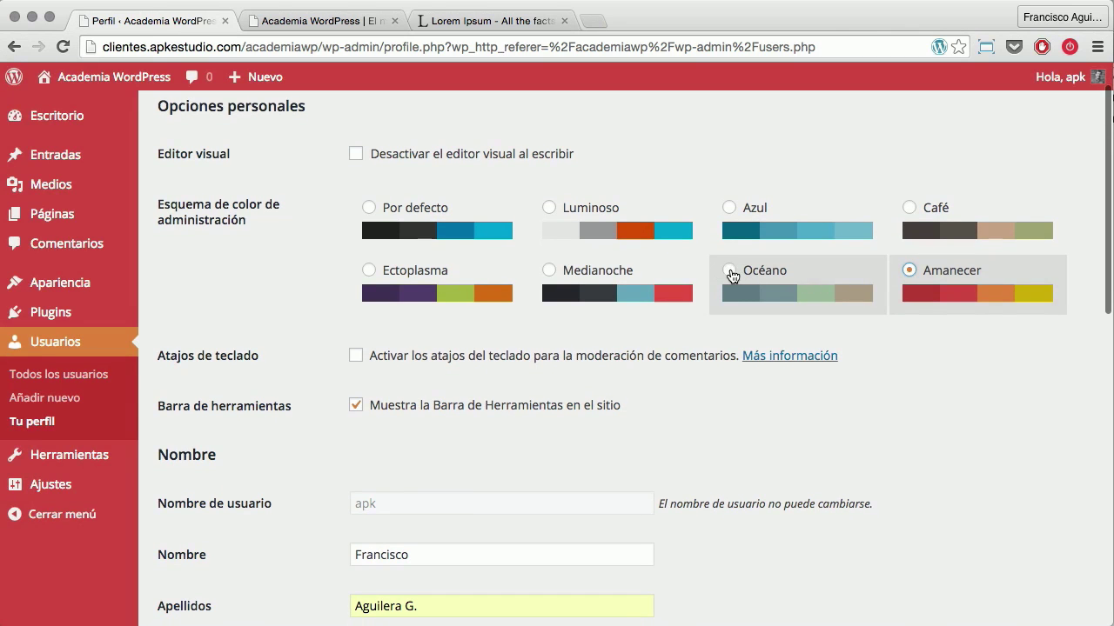
{"action": "left_click", "coordinate": [731, 272]}
{"action": "left_click", "coordinate": [550, 271]}
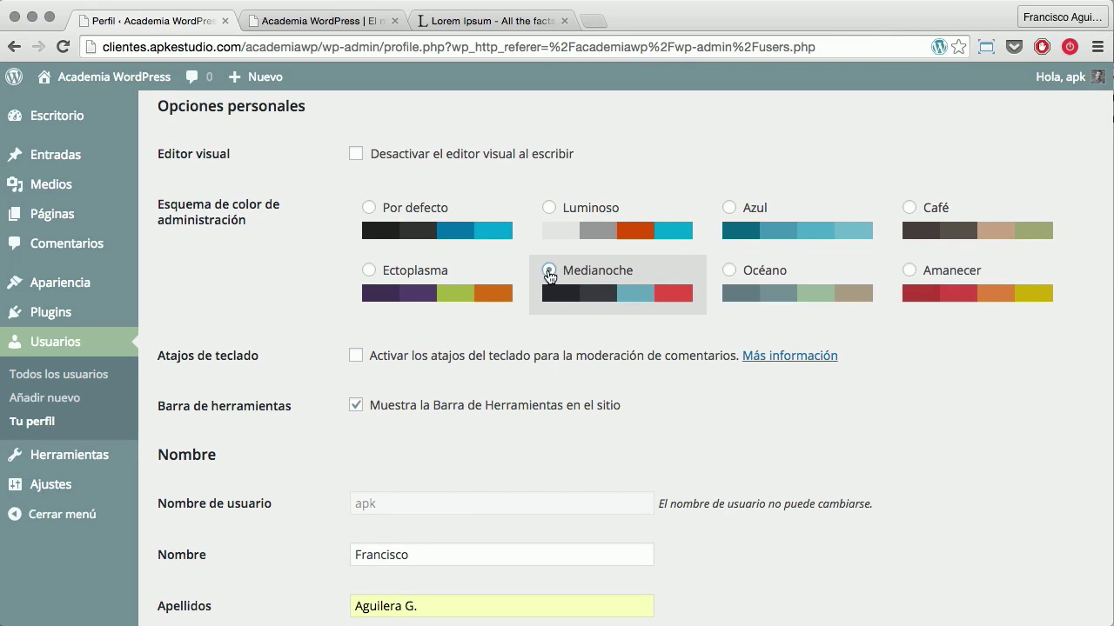
{"action": "left_click", "coordinate": [369, 273]}
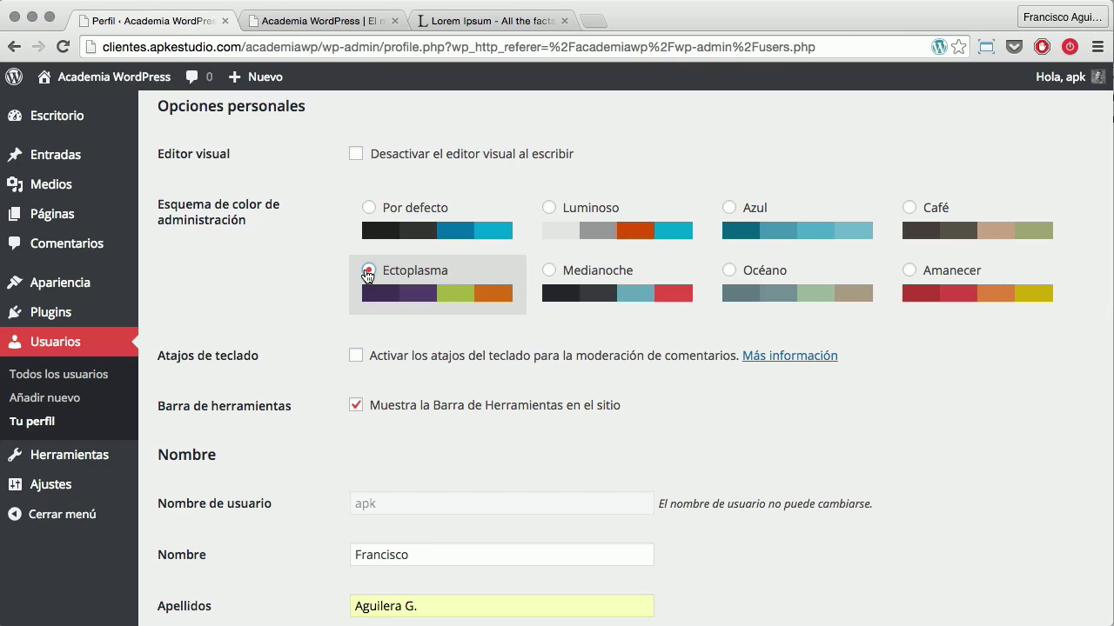
{"action": "left_click", "coordinate": [370, 208]}
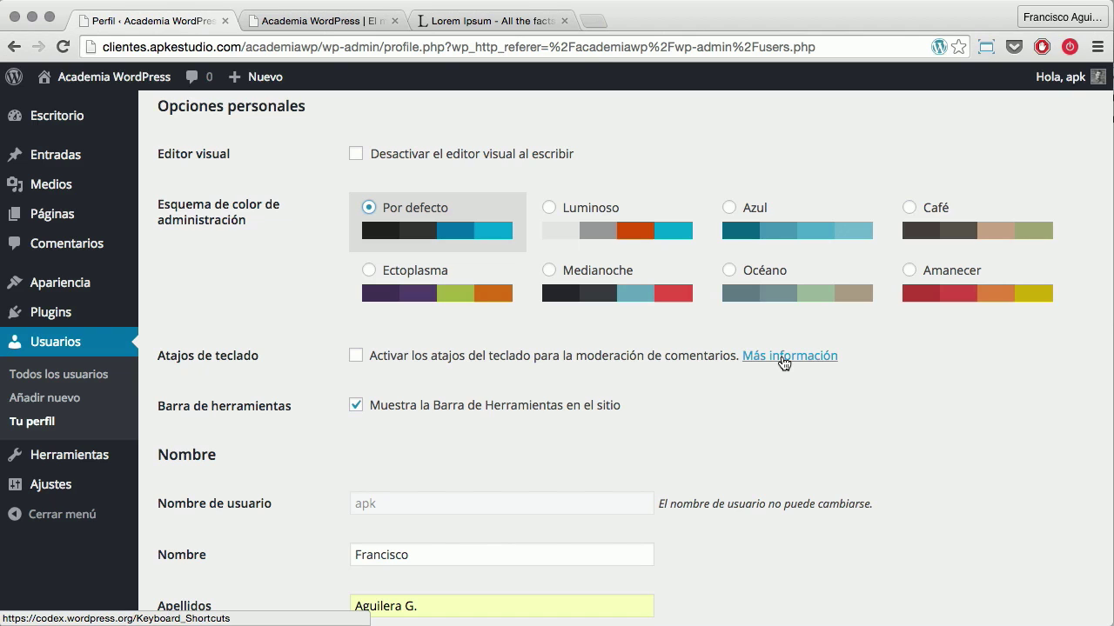
Preview the site's public front page, then return to the profile form
{"action": "scroll", "coordinate": [287, 393], "scroll_direction": "down", "scroll_amount": 2}
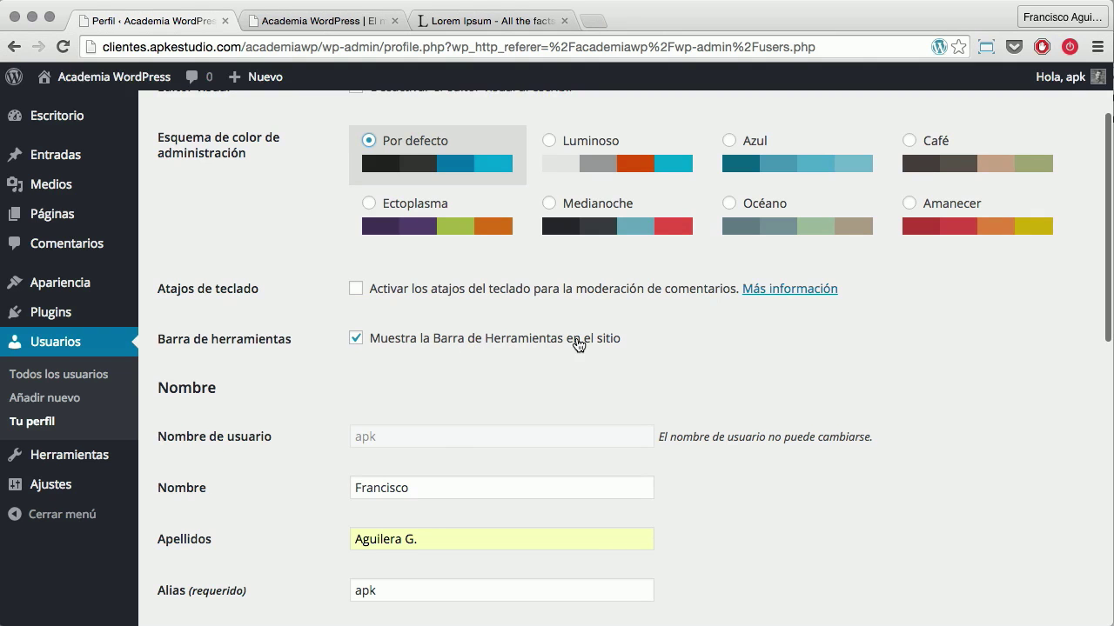
{"action": "left_click", "coordinate": [296, 22]}
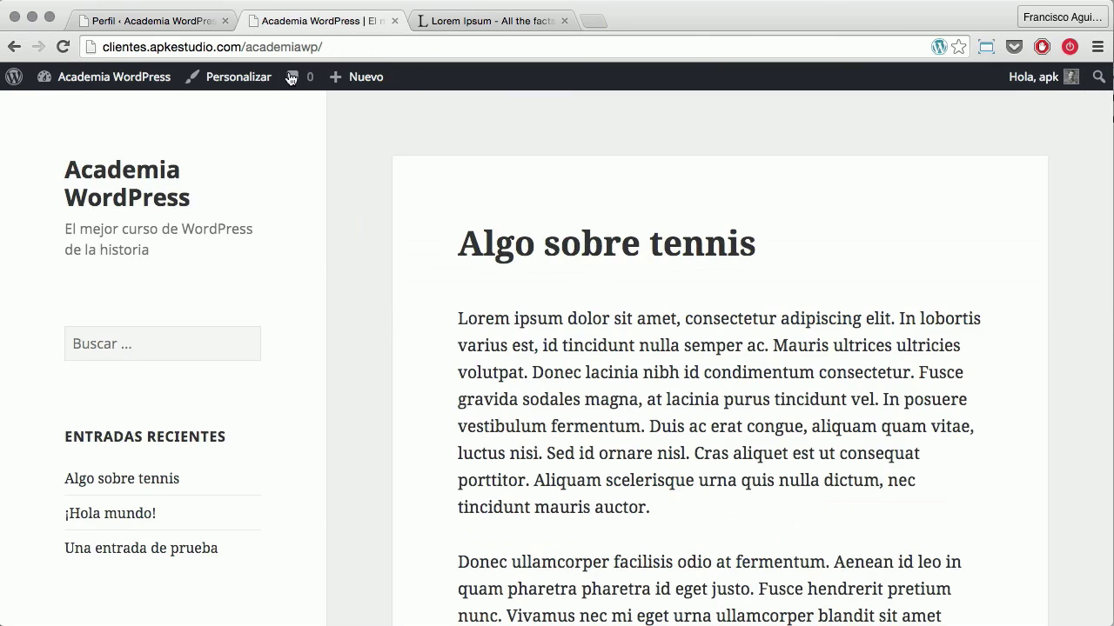
{"action": "scroll", "coordinate": [357, 335], "scroll_direction": "down", "scroll_amount": 2}
{"action": "scroll", "coordinate": [357, 335], "scroll_direction": "up", "scroll_amount": 2}
{"action": "left_click", "coordinate": [183, 23]}
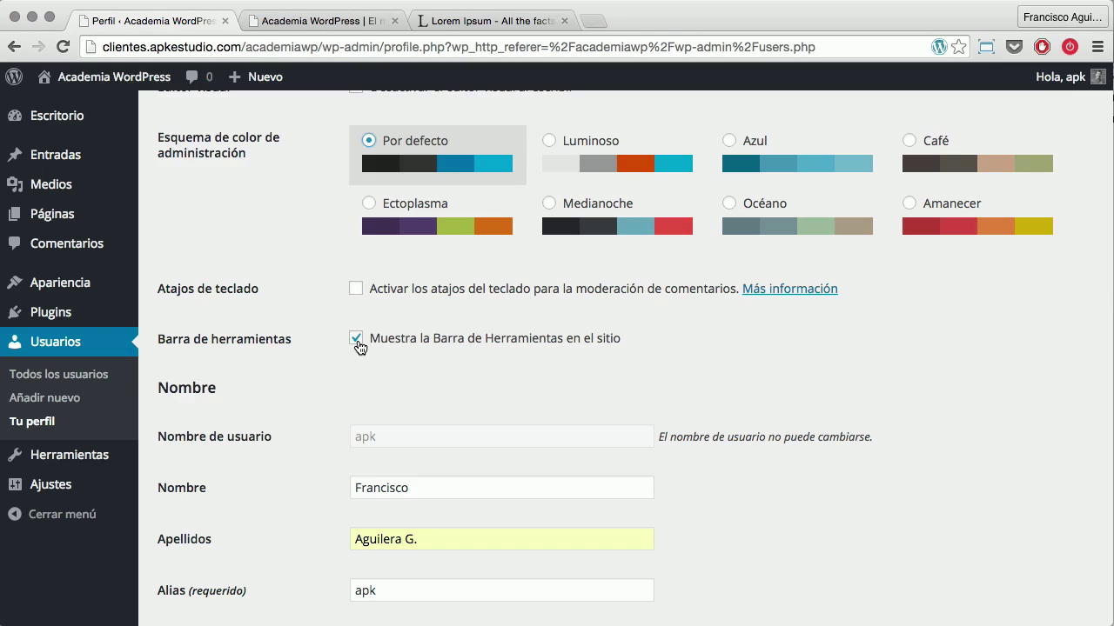
{"action": "scroll", "coordinate": [360, 346], "scroll_direction": "down", "scroll_amount": 5}
{"action": "scroll", "coordinate": [361, 339], "scroll_direction": "up", "scroll_amount": 4}
{"action": "scroll", "coordinate": [361, 276], "scroll_direction": "down", "scroll_amount": 1}
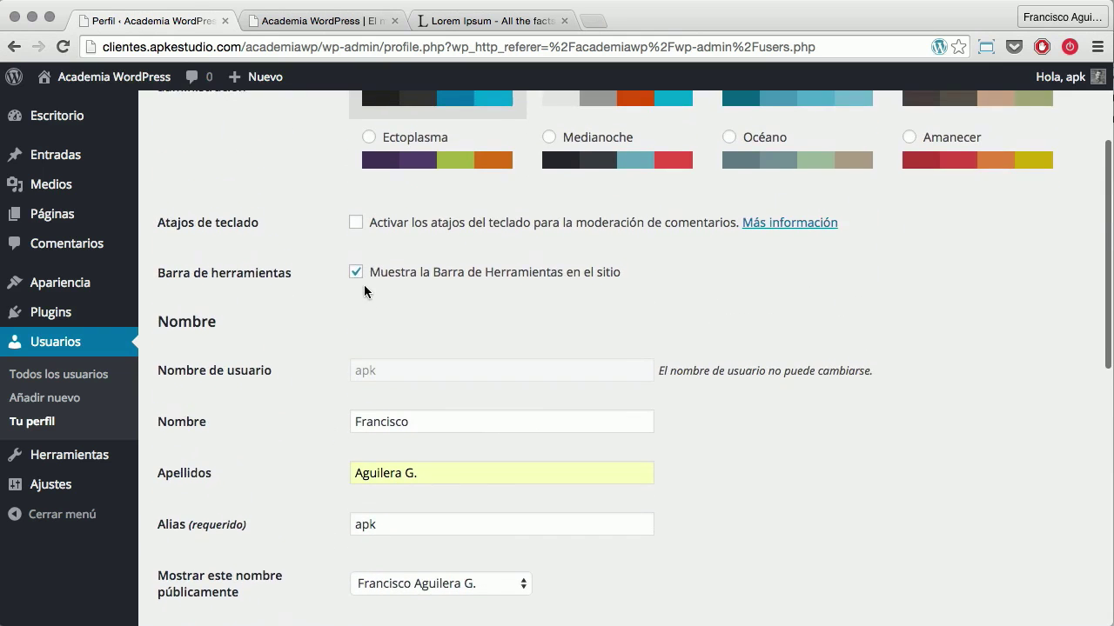
{"action": "scroll", "coordinate": [348, 300], "scroll_direction": "down", "scroll_amount": 7}
Save the profile with Actualizar perfil and go to the Usuarios list
{"action": "left_click", "coordinate": [209, 536]}
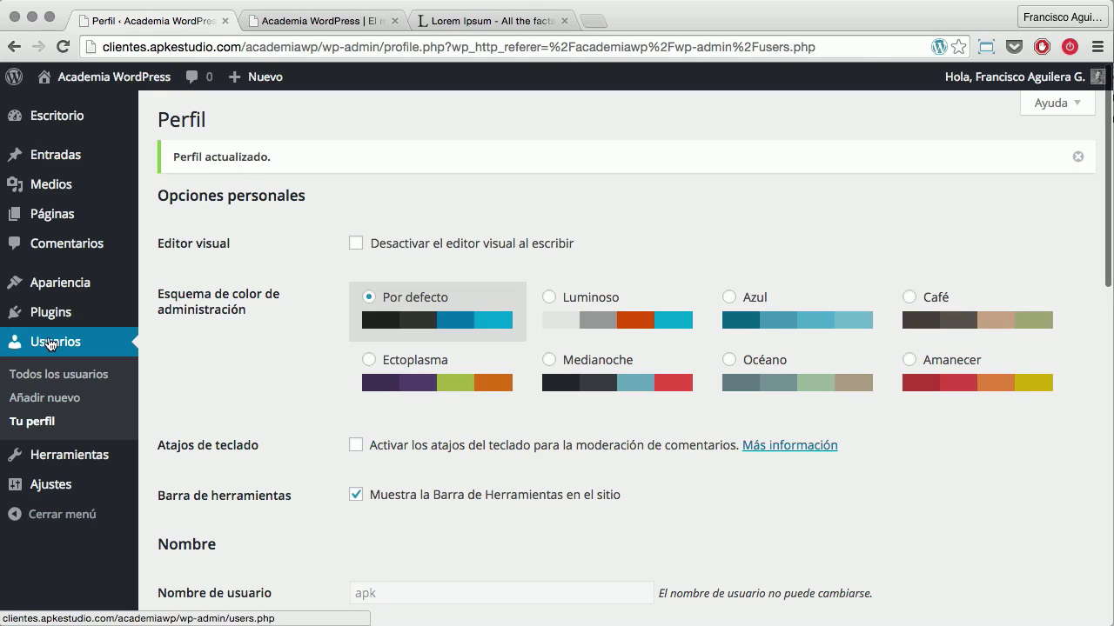
{"action": "left_click", "coordinate": [53, 345]}
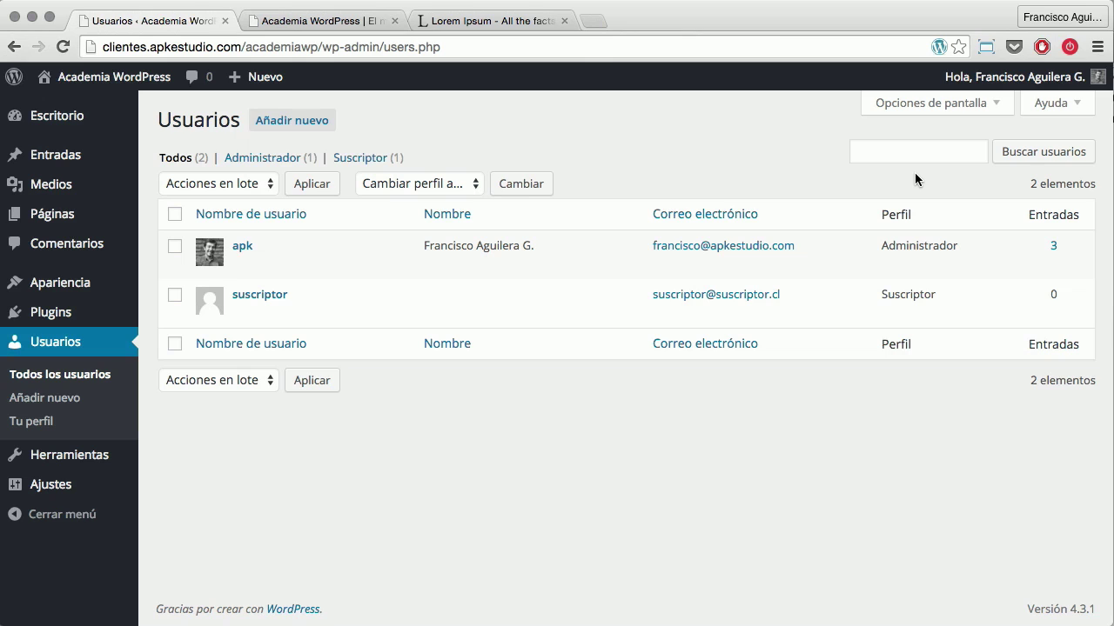
{"action": "mouse_move", "coordinate": [393, 322]}
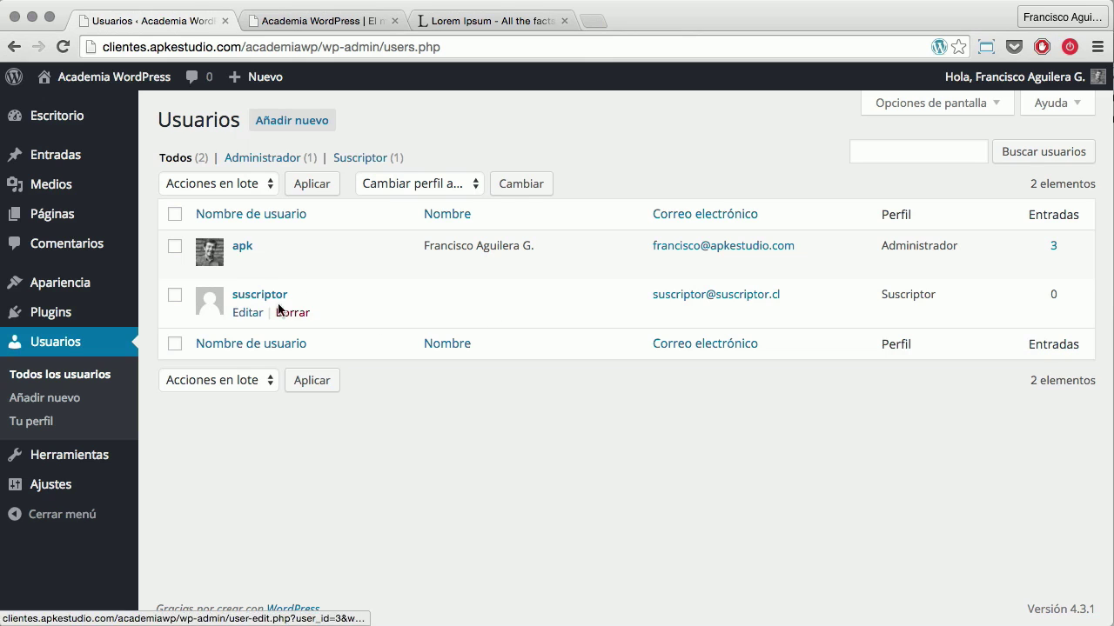
Create user 'colaborador' with the Colaborador role, reusing the username in the e-mail field
{"action": "left_click", "coordinate": [290, 124]}
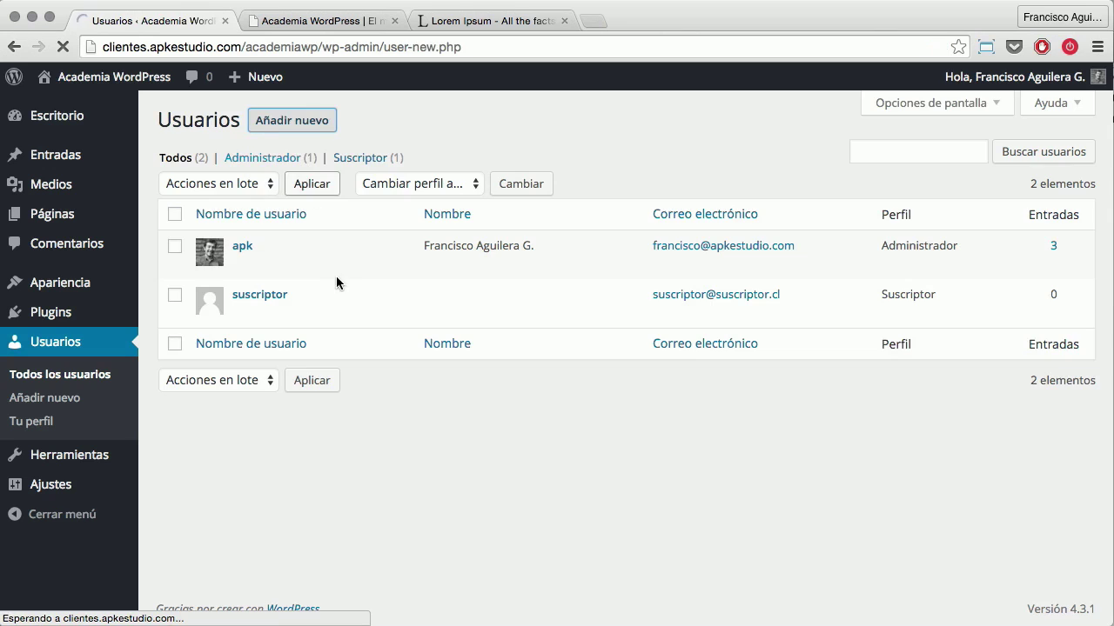
{"action": "left_click", "coordinate": [406, 209]}
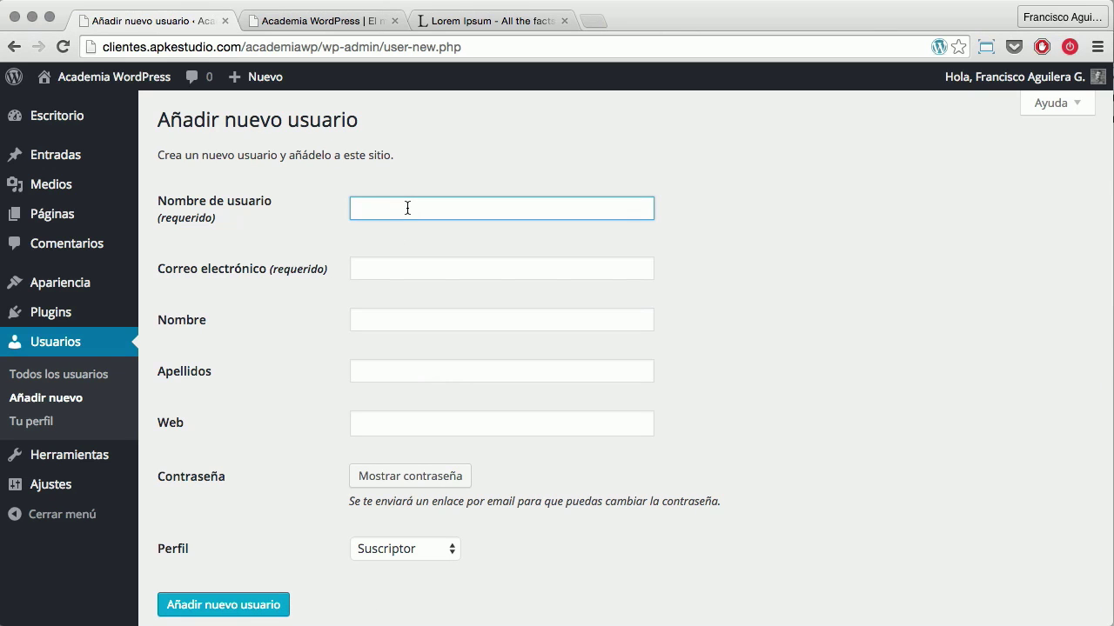
{"action": "type", "text": "colaborador"}
{"action": "double_click", "coordinate": [384, 210]}
{"action": "key", "text": "super+c"}
{"action": "left_click", "coordinate": [425, 276]}
{"action": "key", "text": "super+v"}
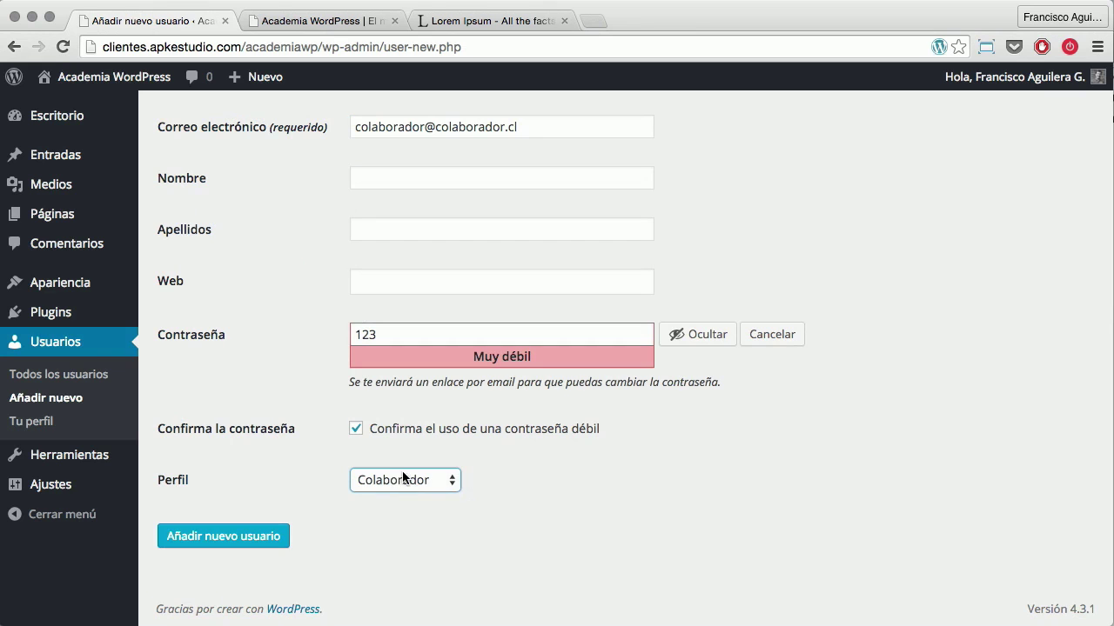
{"action": "left_click", "coordinate": [254, 536]}
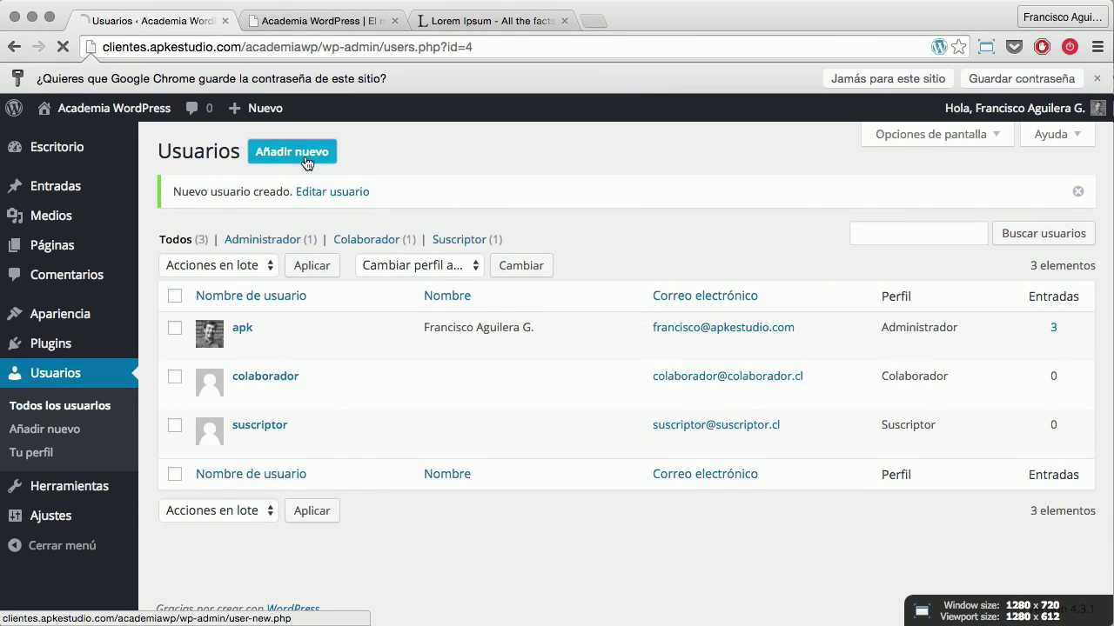
Start a new user with username 'editor' and the Editor role
{"action": "left_click", "coordinate": [305, 159]}
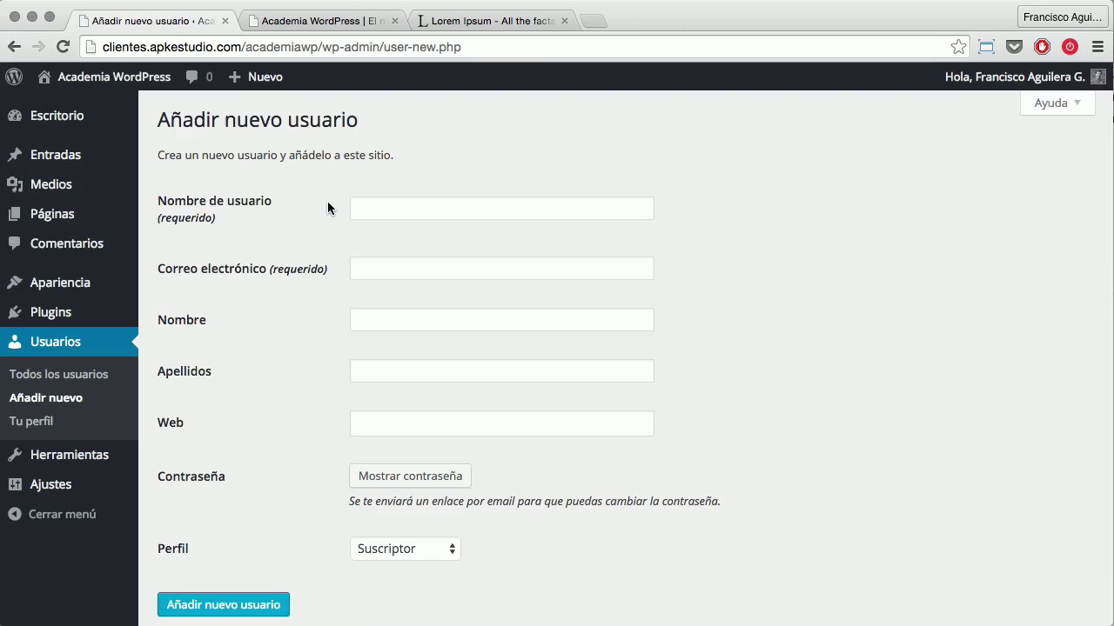
{"action": "left_click", "coordinate": [410, 200]}
{"action": "type", "text": "editor"}
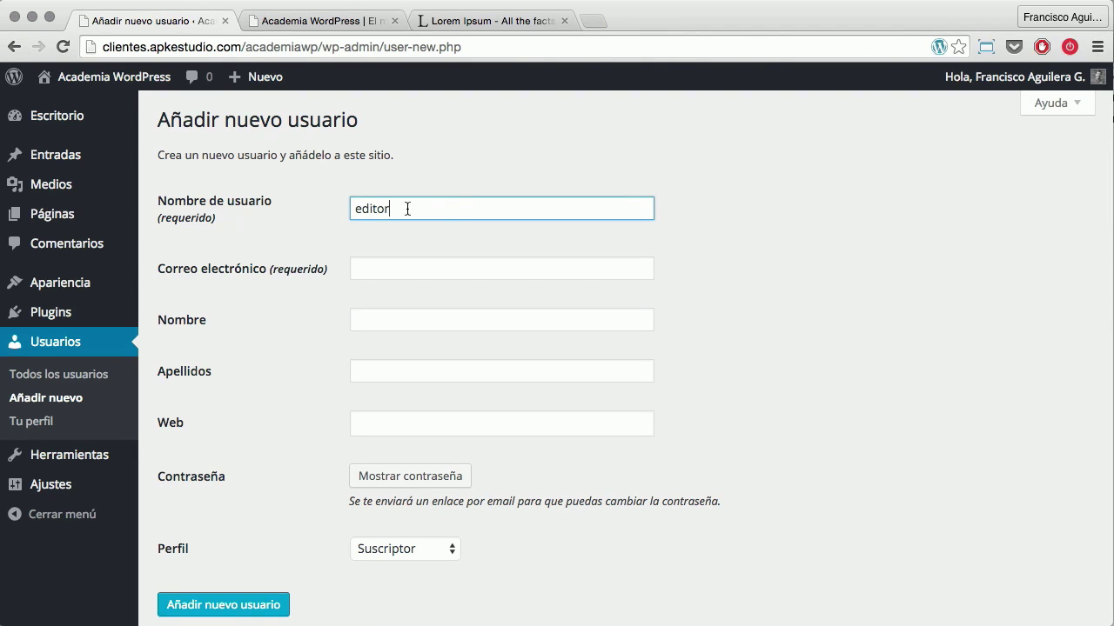
{"action": "left_click_drag", "start_coordinate": [407, 209], "coordinate": [335, 201]}
{"action": "left_click", "coordinate": [405, 209]}
{"action": "left_click_drag", "start_coordinate": [397, 208], "coordinate": [332, 207]}
{"action": "left_click", "coordinate": [428, 209]}
{"action": "left_click_drag", "start_coordinate": [427, 209], "coordinate": [337, 207]}
{"action": "left_click", "coordinate": [429, 547]}
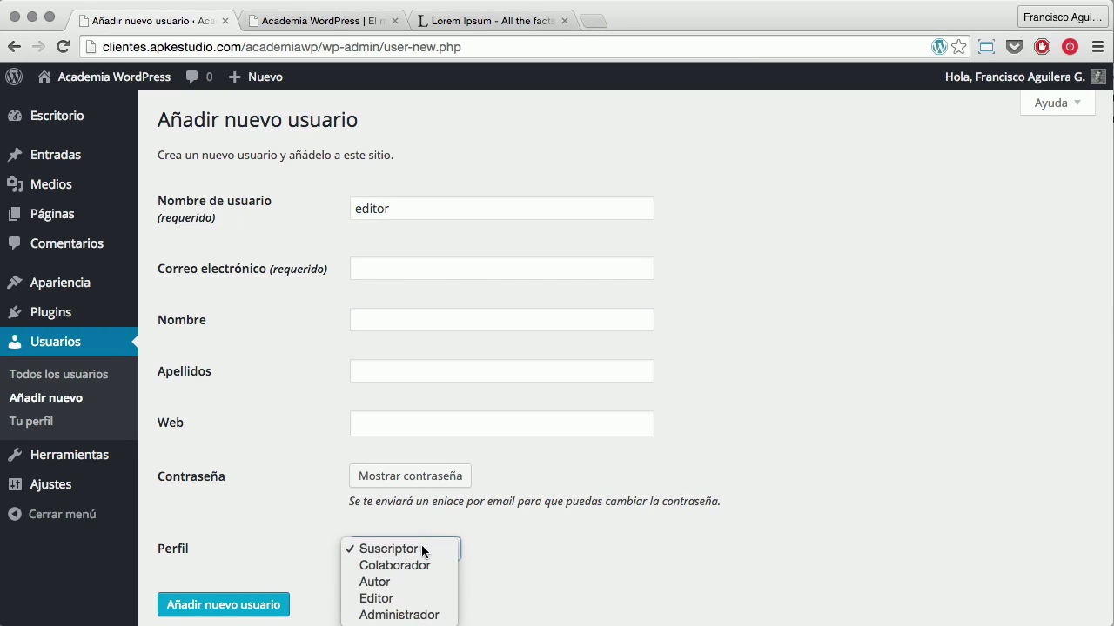
{"action": "left_click", "coordinate": [405, 599]}
Enter the e-mail address and a confirmed weak password, then create the Editor user
{"action": "left_click", "coordinate": [380, 261]}
{"action": "type", "text": "editor@editor.cl"}
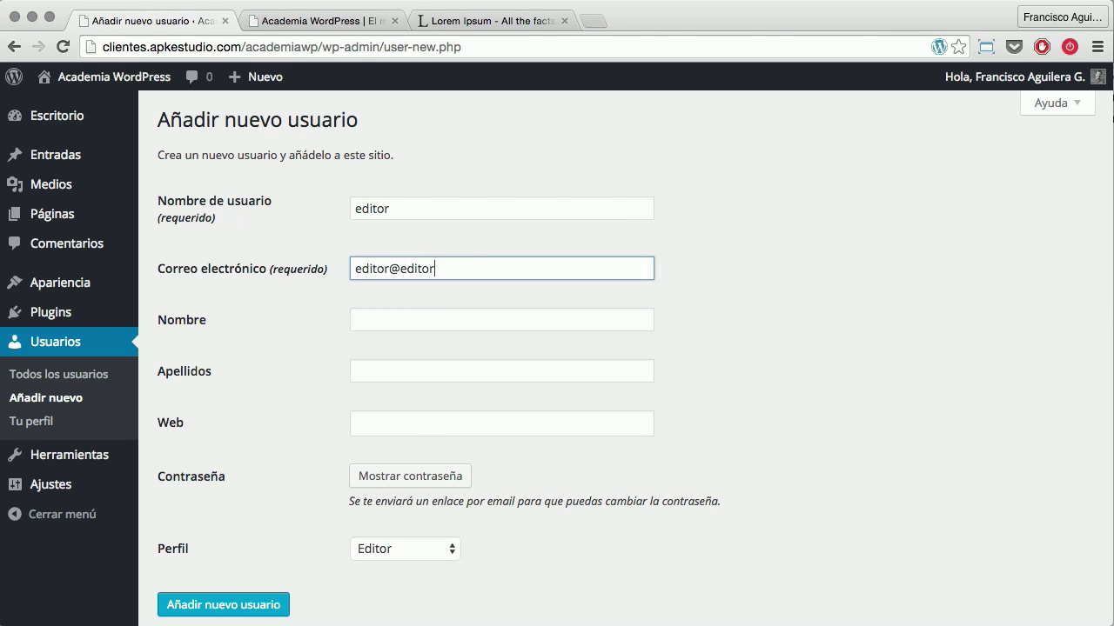
{"action": "left_click", "coordinate": [405, 479]}
{"action": "type", "text": "123"}
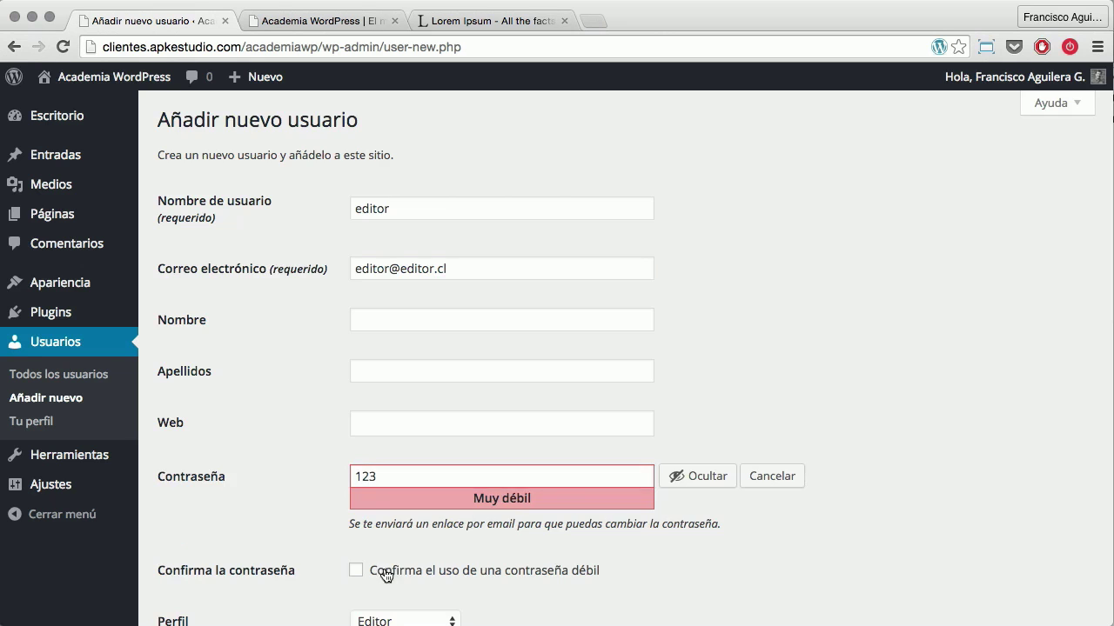
{"action": "left_click", "coordinate": [359, 500]}
{"action": "scroll", "coordinate": [287, 505], "scroll_direction": "down", "scroll_amount": 3}
{"action": "left_click", "coordinate": [278, 532]}
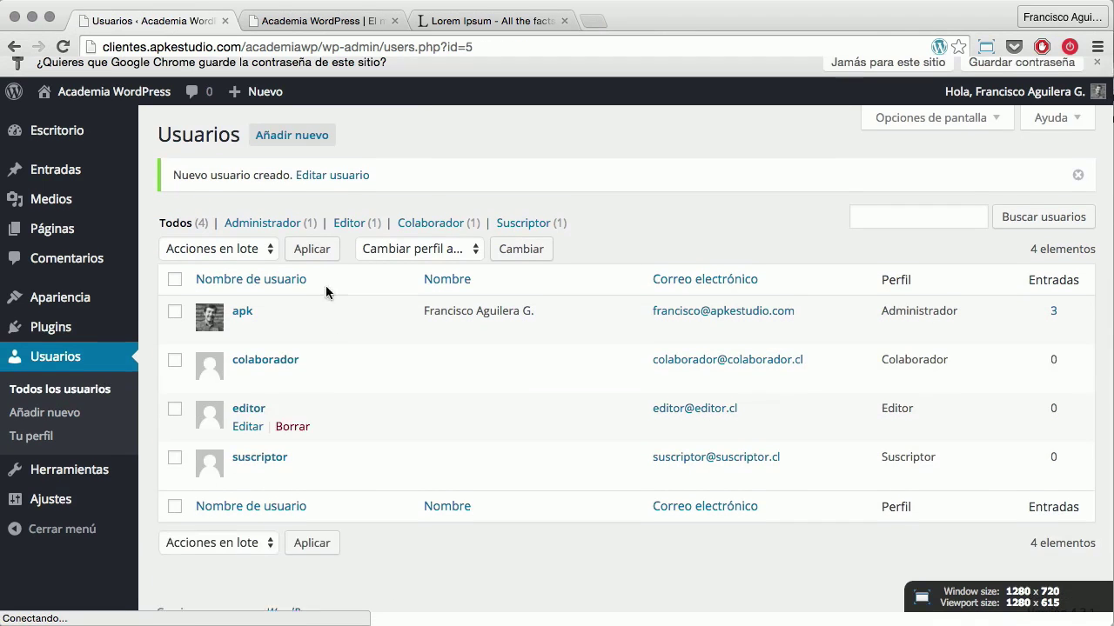
Create user 'autor' with an e-mail, a confirmed weak password and the Autor role
{"action": "left_click", "coordinate": [292, 134]}
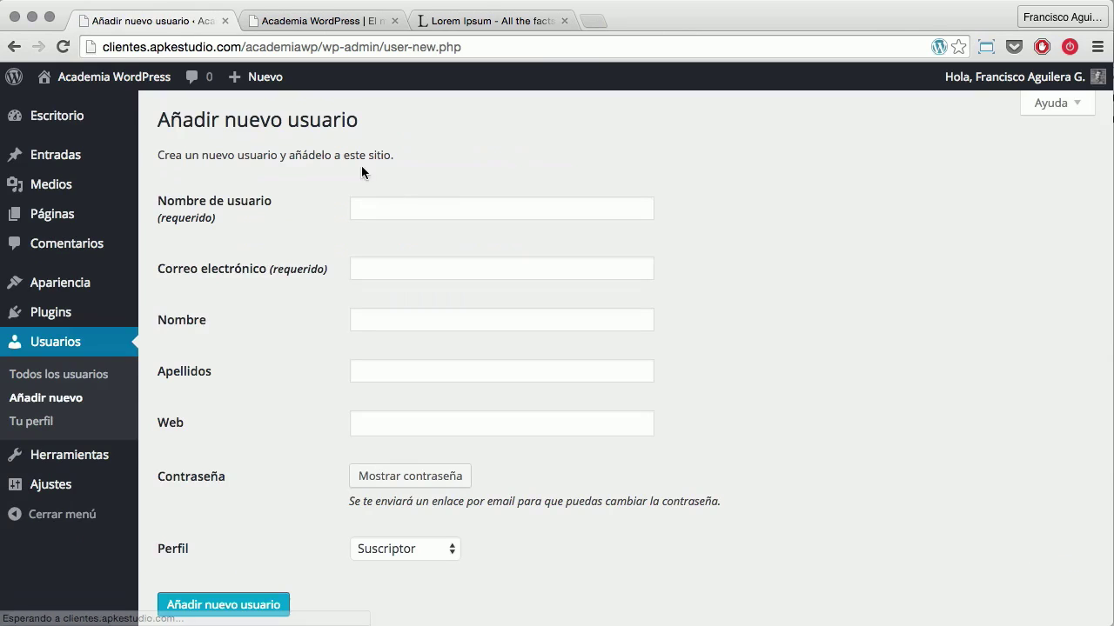
{"action": "left_click", "coordinate": [371, 214]}
{"action": "type", "text": "autor"}
{"action": "key", "text": "Tab"}
{"action": "type", "text": "autor@autor.cl"}
{"action": "left_click", "coordinate": [408, 475]}
{"action": "type", "text": "123"}
{"action": "left_click", "coordinate": [356, 499]}
{"action": "scroll", "coordinate": [378, 557], "scroll_direction": "down", "scroll_amount": 3}
{"action": "left_click", "coordinate": [432, 478]}
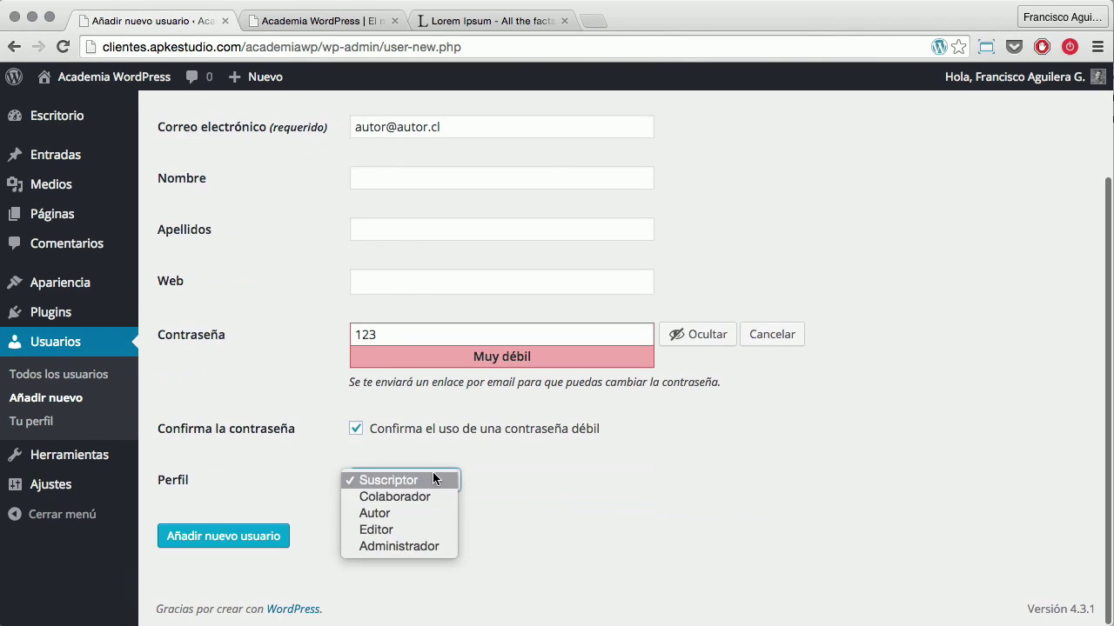
{"action": "left_click", "coordinate": [429, 518]}
{"action": "left_click", "coordinate": [230, 535]}
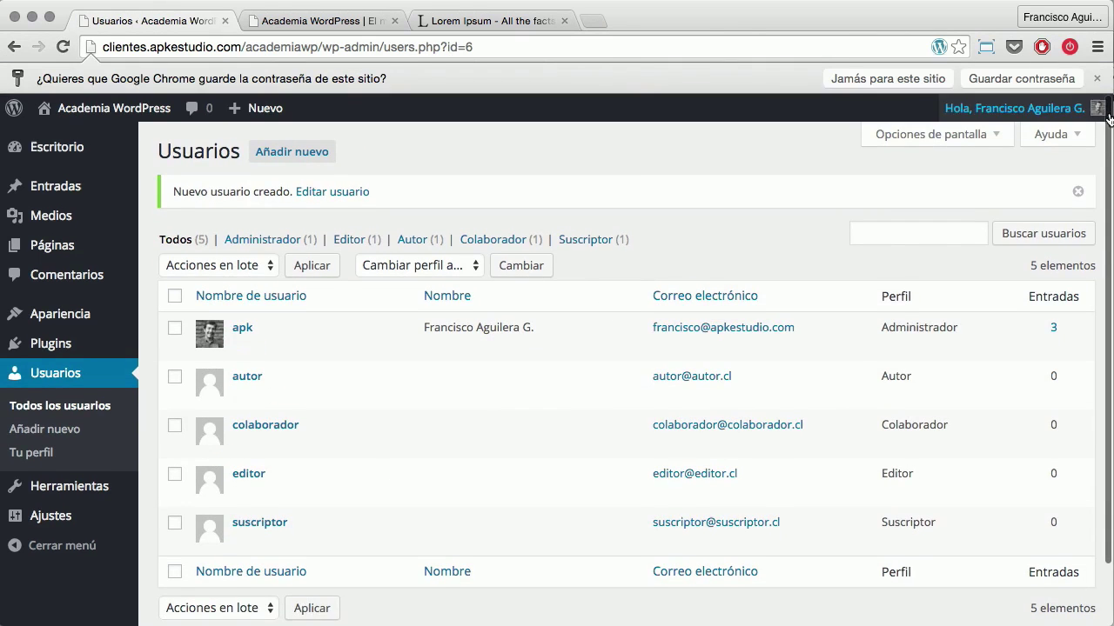
Dismiss Chrome's save-password bar and review the five-user list
{"action": "left_click", "coordinate": [1094, 76]}
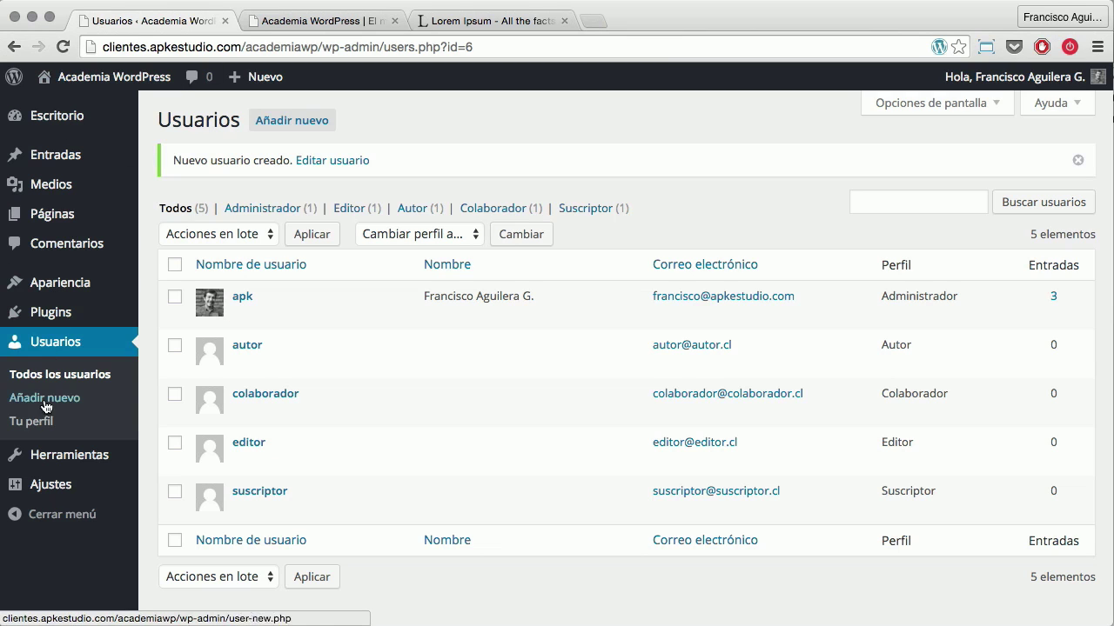
{"action": "mouse_move", "coordinate": [143, 80]}
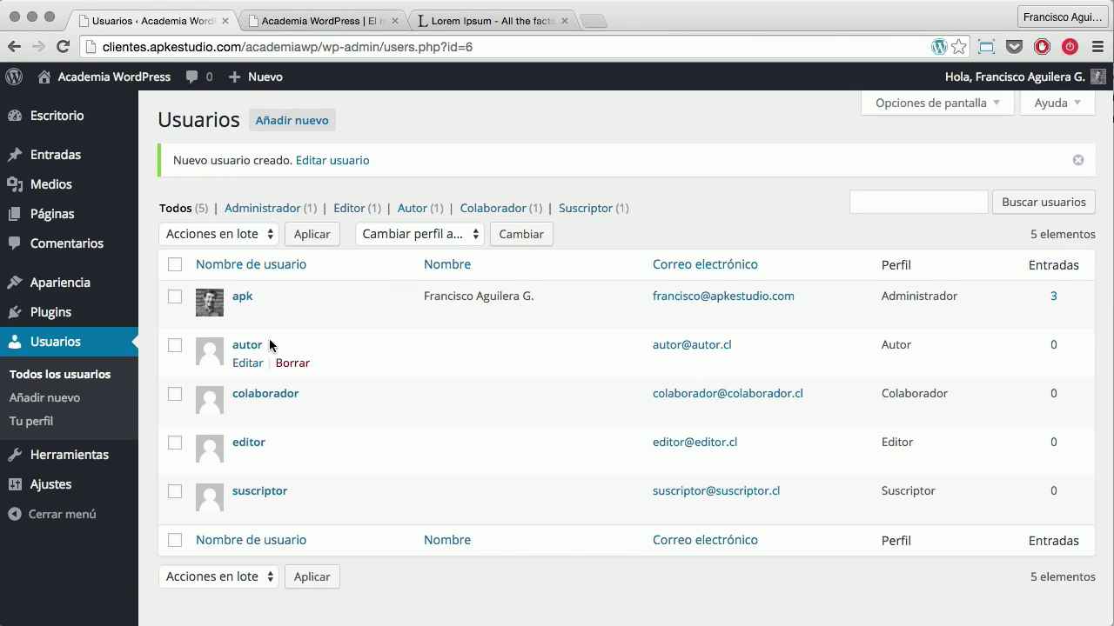
{"action": "mouse_move", "coordinate": [261, 510]}
In the second browser window, log out of suscriptor and sign in as editor
{"action": "key", "text": "super+grave"}
{"action": "mouse_move", "coordinate": [1048, 116]}
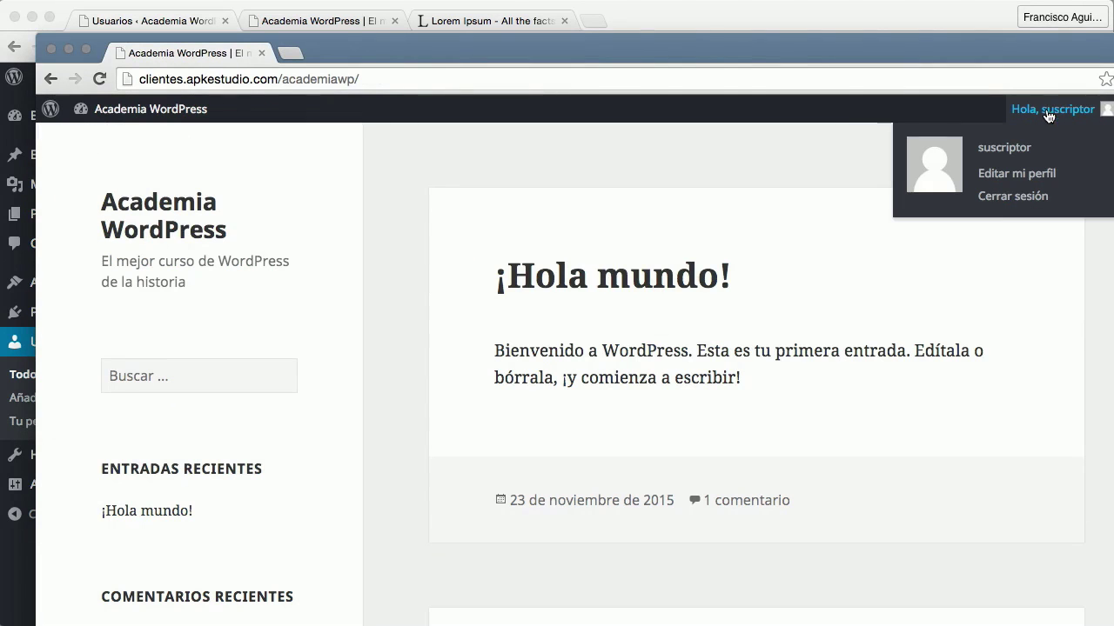
{"action": "left_click", "coordinate": [1000, 199]}
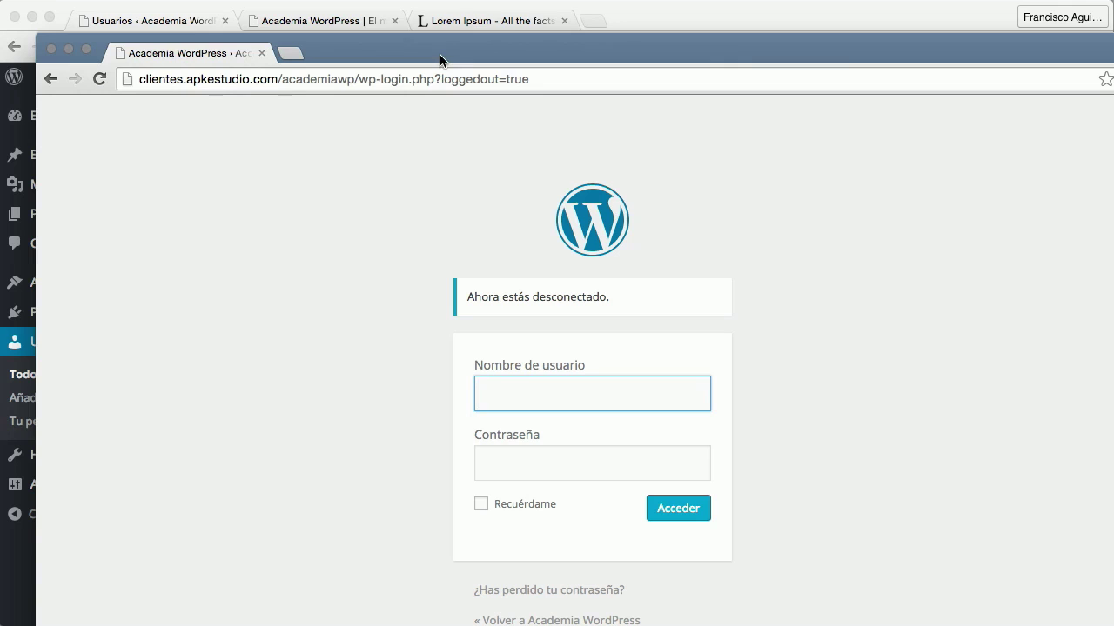
{"action": "type", "text": "editor"}
{"action": "key", "text": "Tab"}
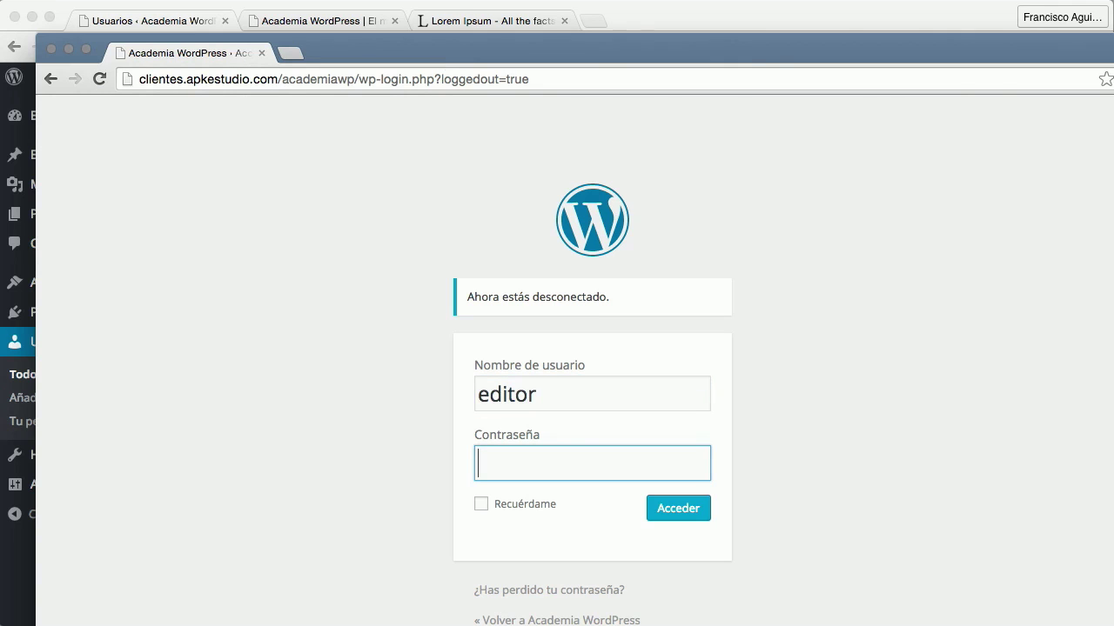
{"action": "type", "text": "edi"}
{"action": "left_click", "coordinate": [676, 509]}
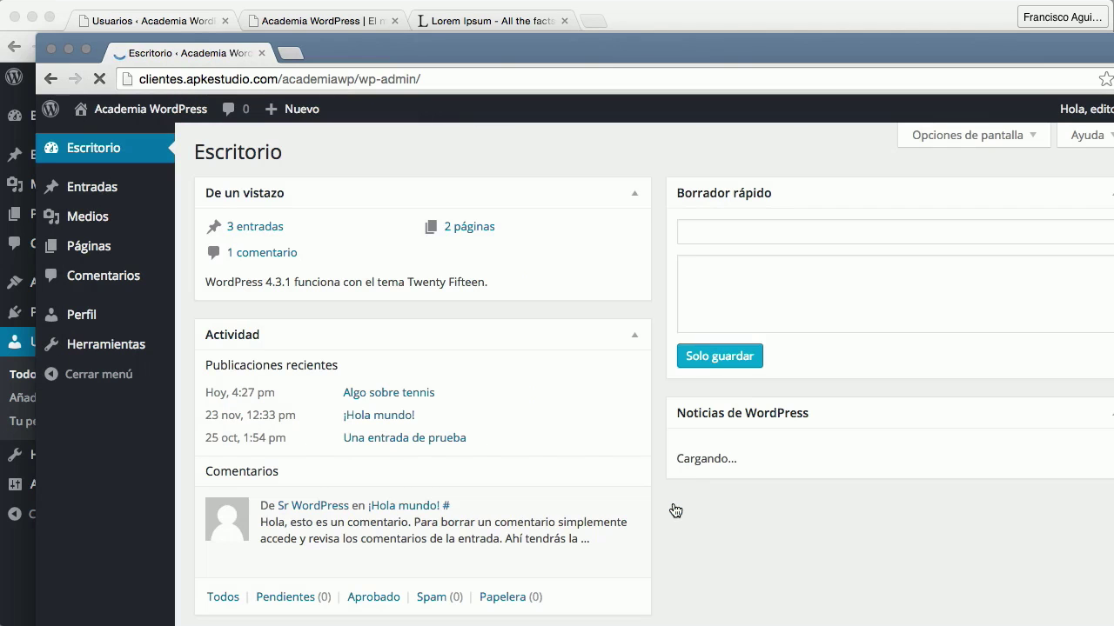
{"action": "left_click_drag", "start_coordinate": [436, 50], "coordinate": [525, 15]}
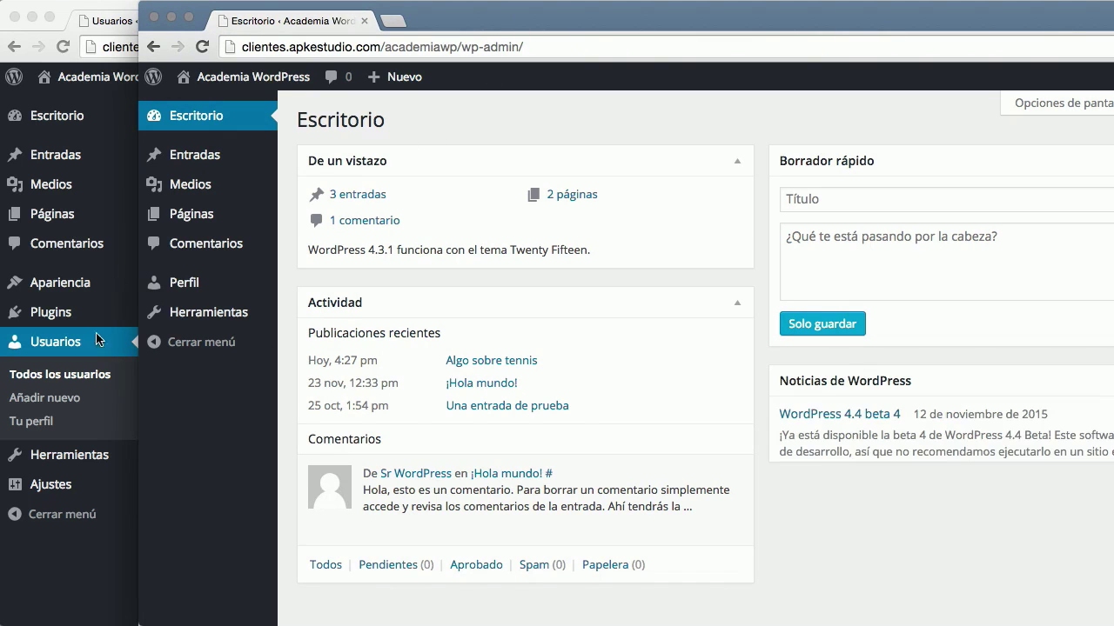
Show the admin's Escritorio dashboard in the back window, then open the editor's Entradas list
{"action": "left_click", "coordinate": [70, 120]}
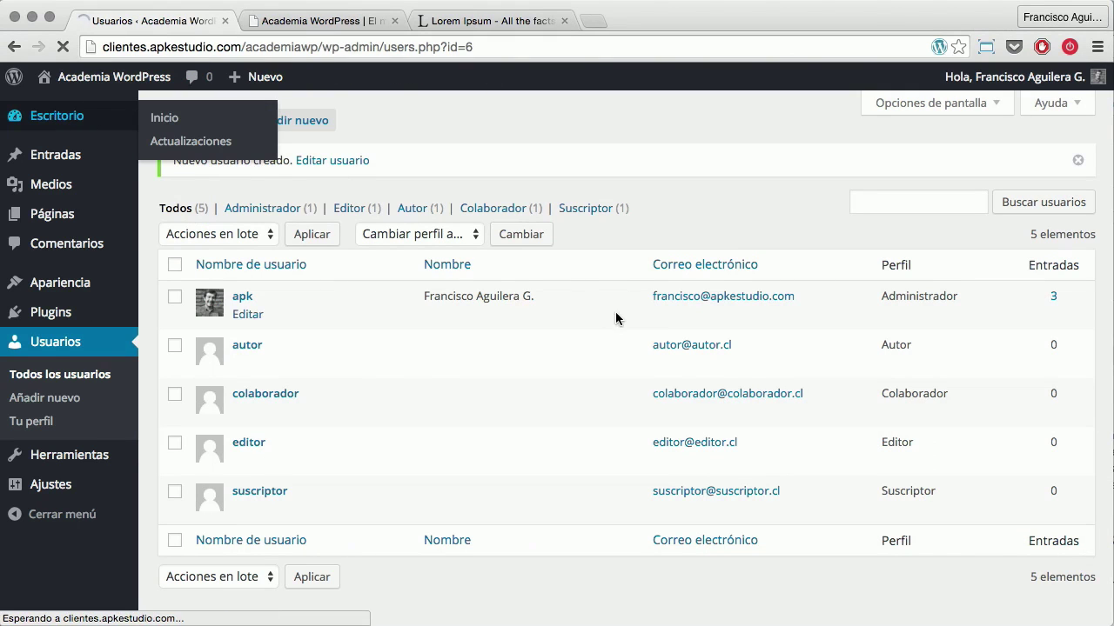
{"action": "key", "text": "super+grave"}
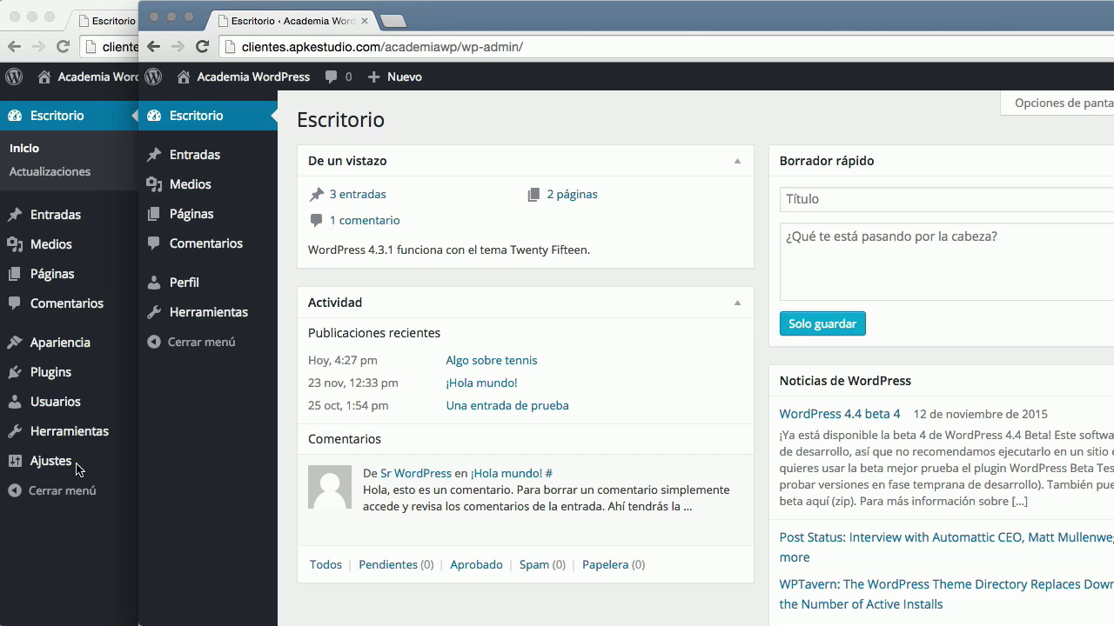
{"action": "left_click", "coordinate": [179, 162]}
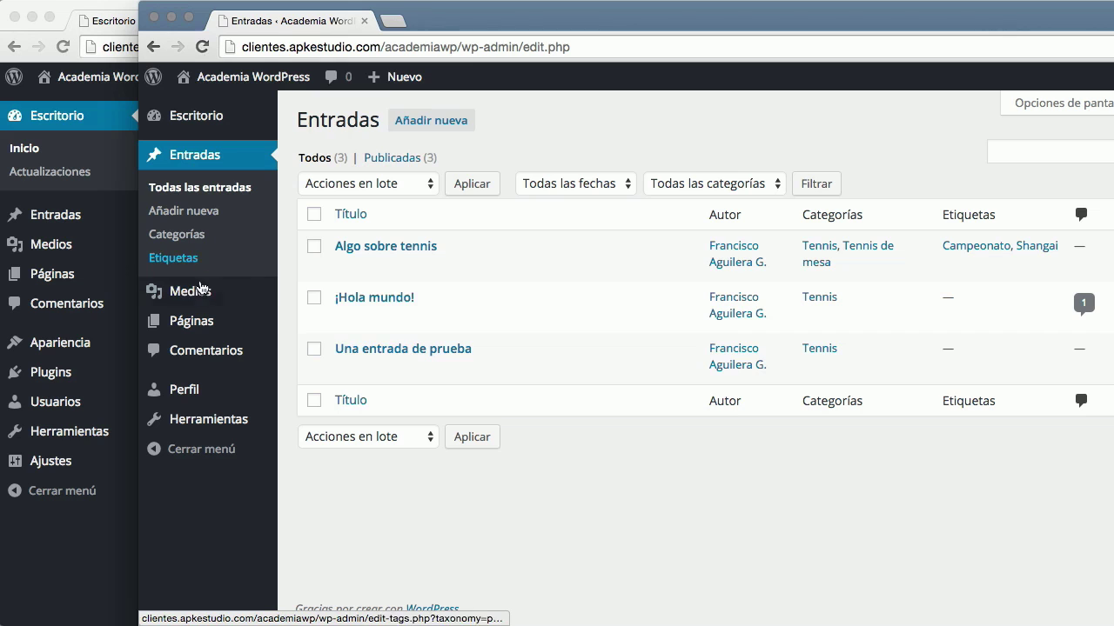
As editor, browse Medios, Páginas, Comentarios and Perfil, ending on Herramientas with its Publicar esto bookmarklet
{"action": "left_click", "coordinate": [193, 291]}
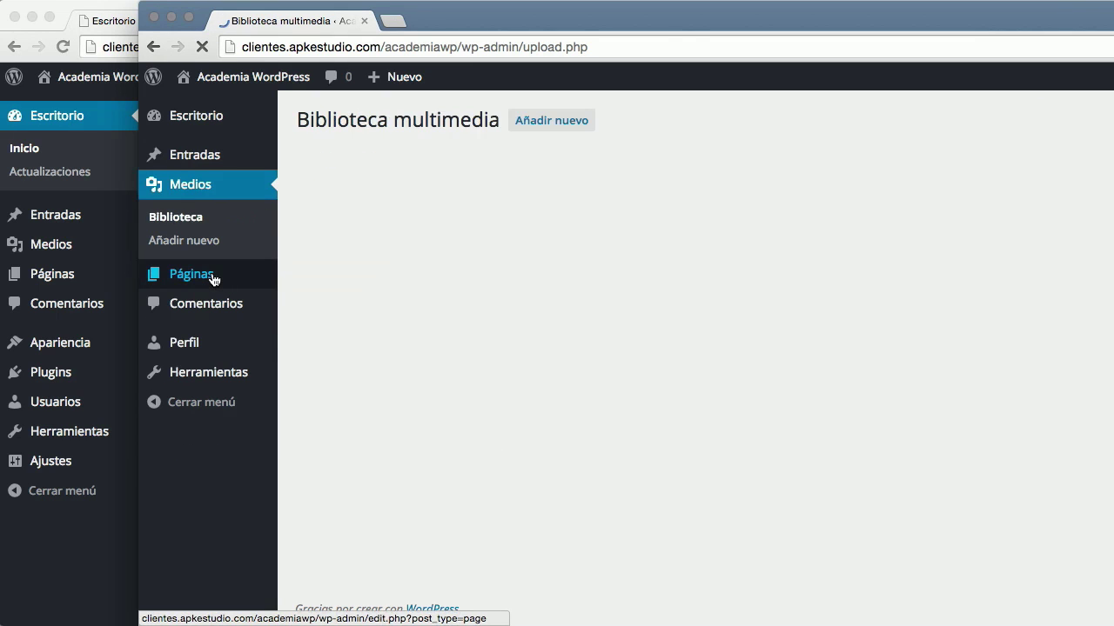
{"action": "mouse_move", "coordinate": [214, 278]}
{"action": "left_click", "coordinate": [210, 278]}
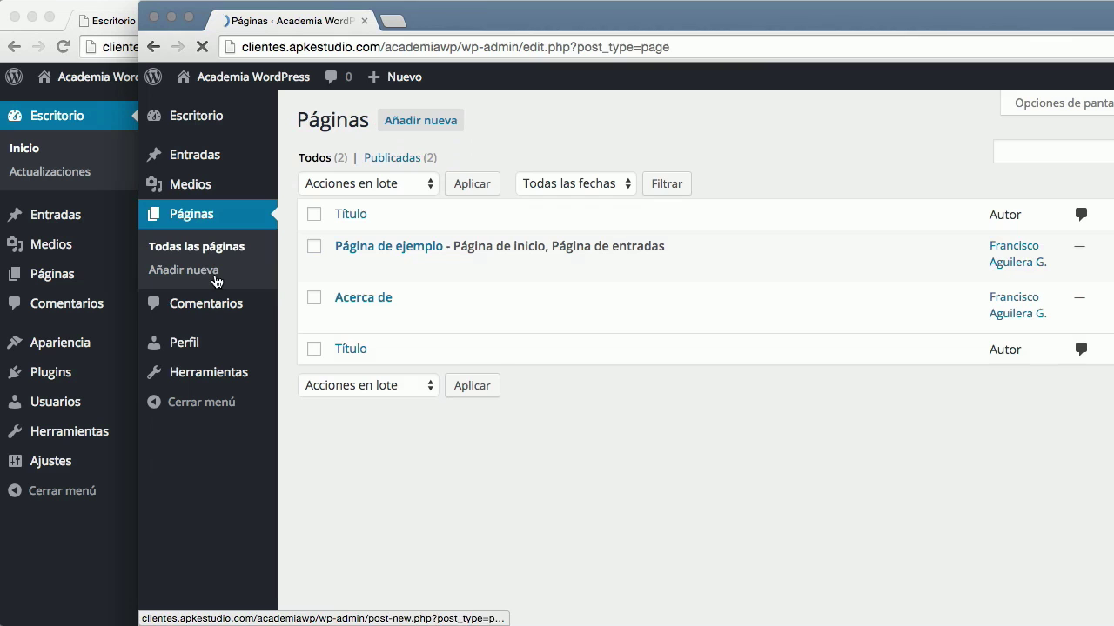
{"action": "left_click", "coordinate": [235, 308]}
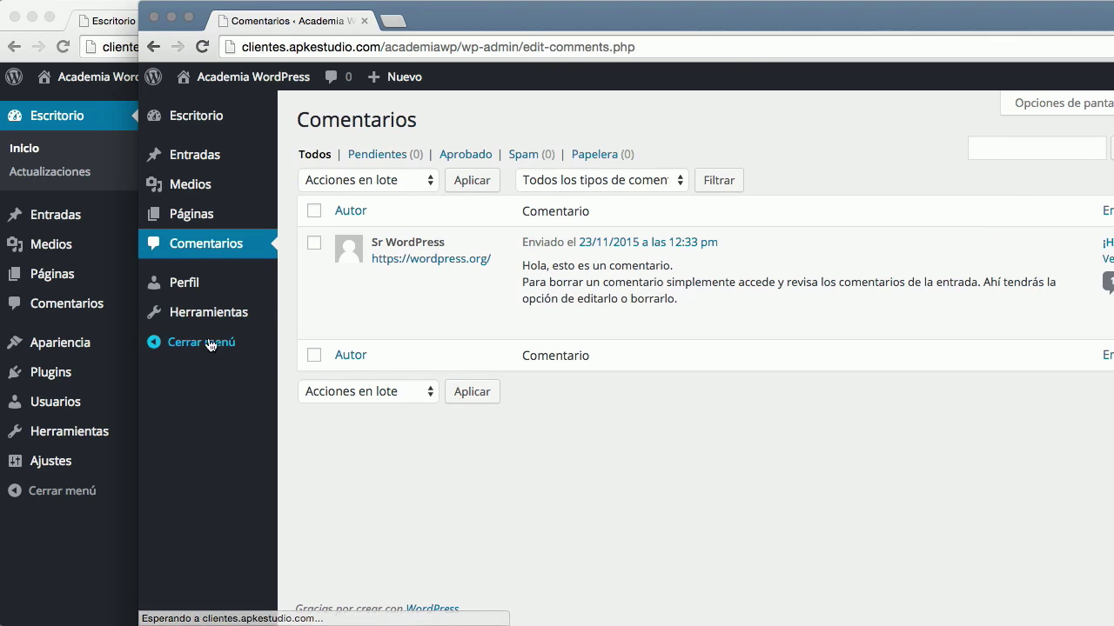
{"action": "left_click", "coordinate": [188, 287]}
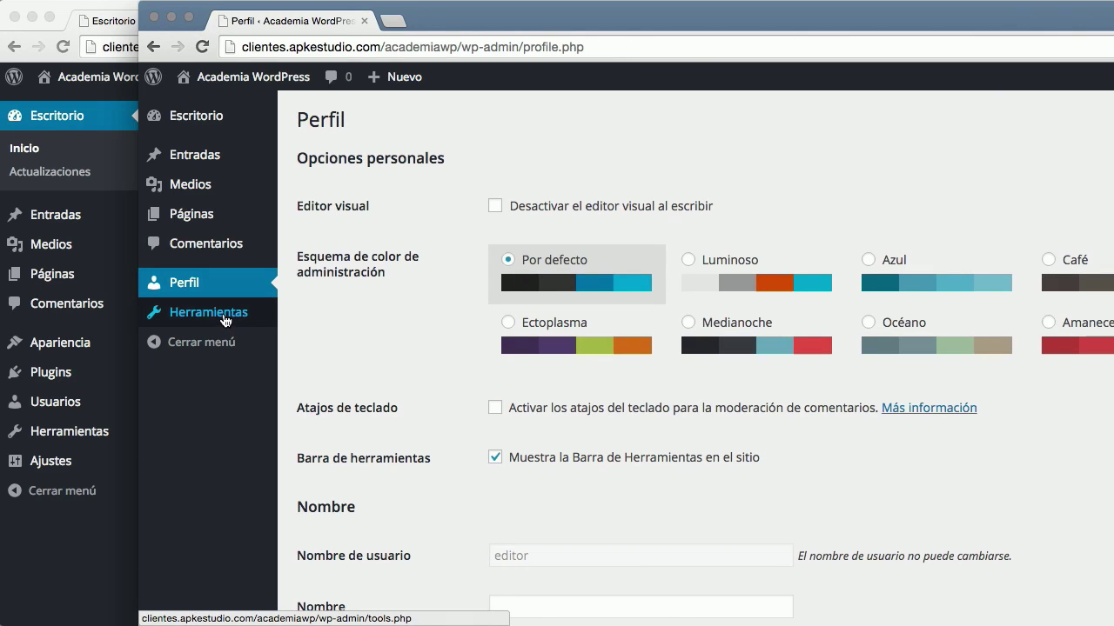
{"action": "left_click", "coordinate": [211, 321]}
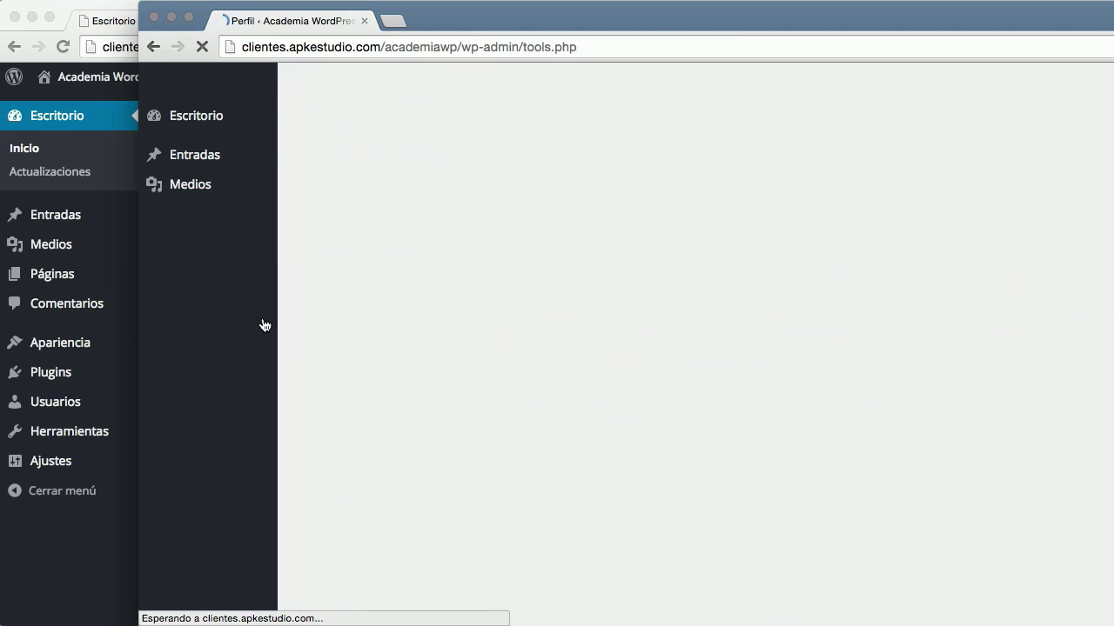
{"action": "scroll", "coordinate": [385, 411], "scroll_direction": "down", "scroll_amount": 1}
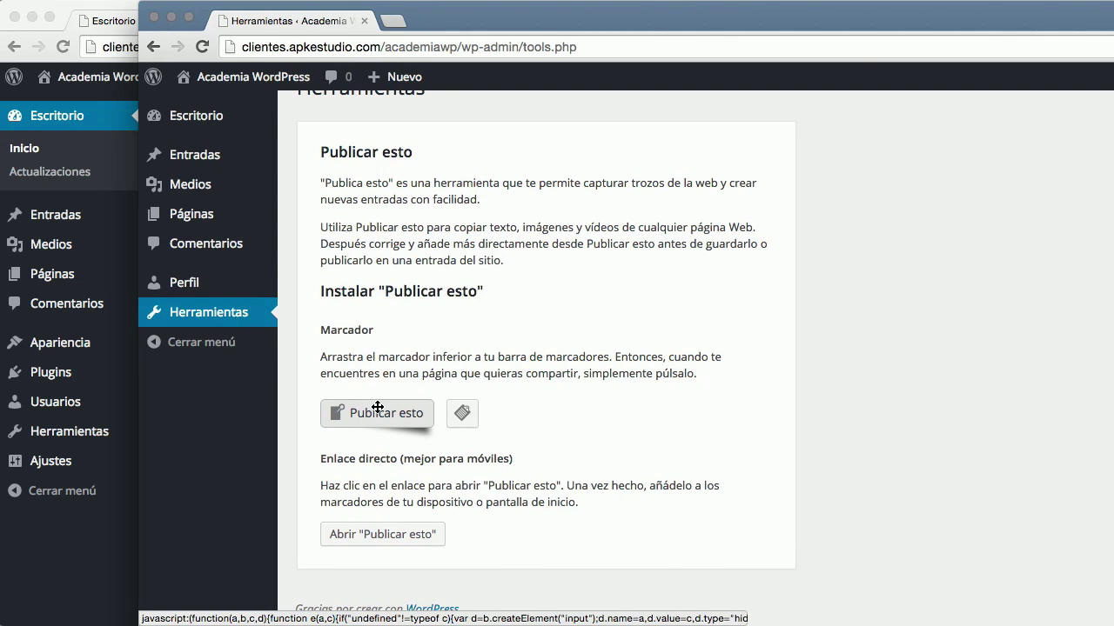
{"action": "scroll", "coordinate": [392, 396], "scroll_direction": "up", "scroll_amount": 1}
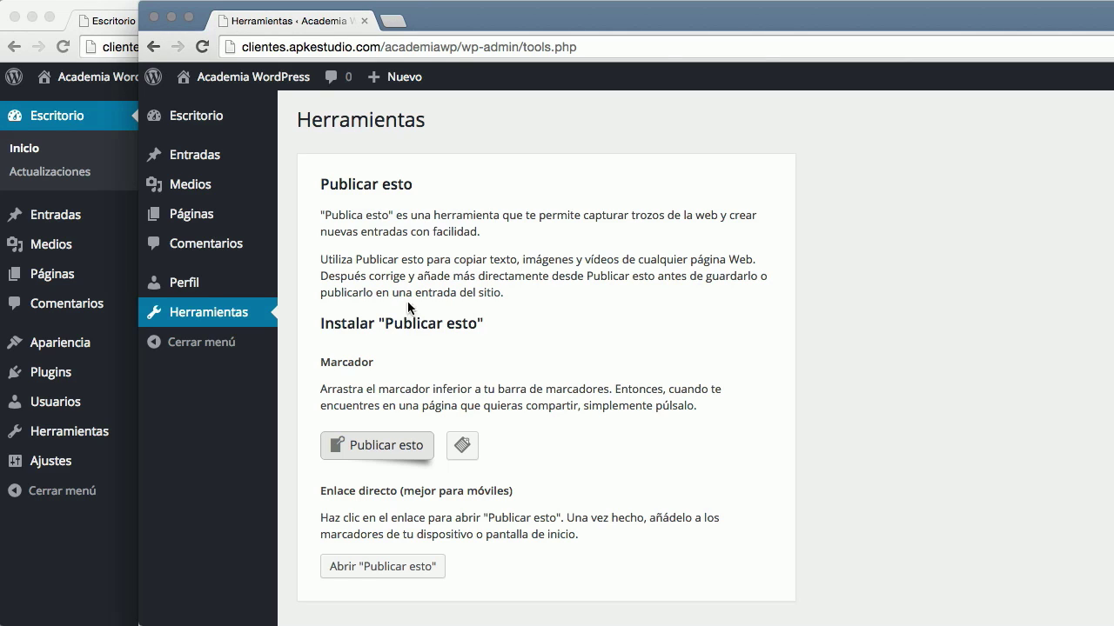
Sign out the editor, sign in as autor with its password, and open Entradas
{"action": "left_click", "coordinate": [1110, 163]}
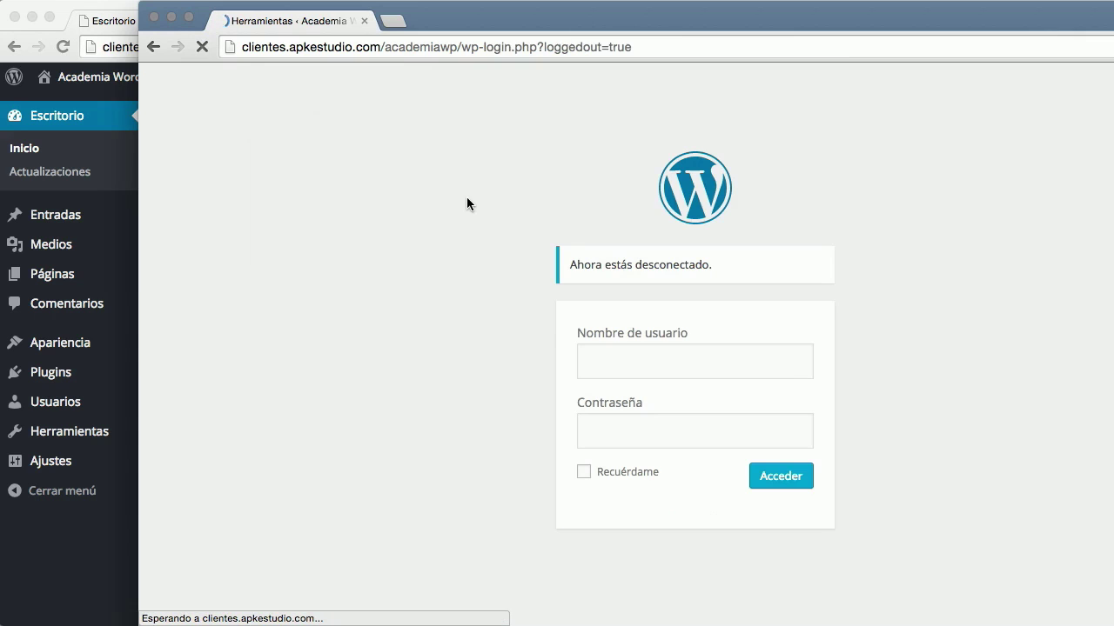
{"action": "left_click", "coordinate": [629, 358]}
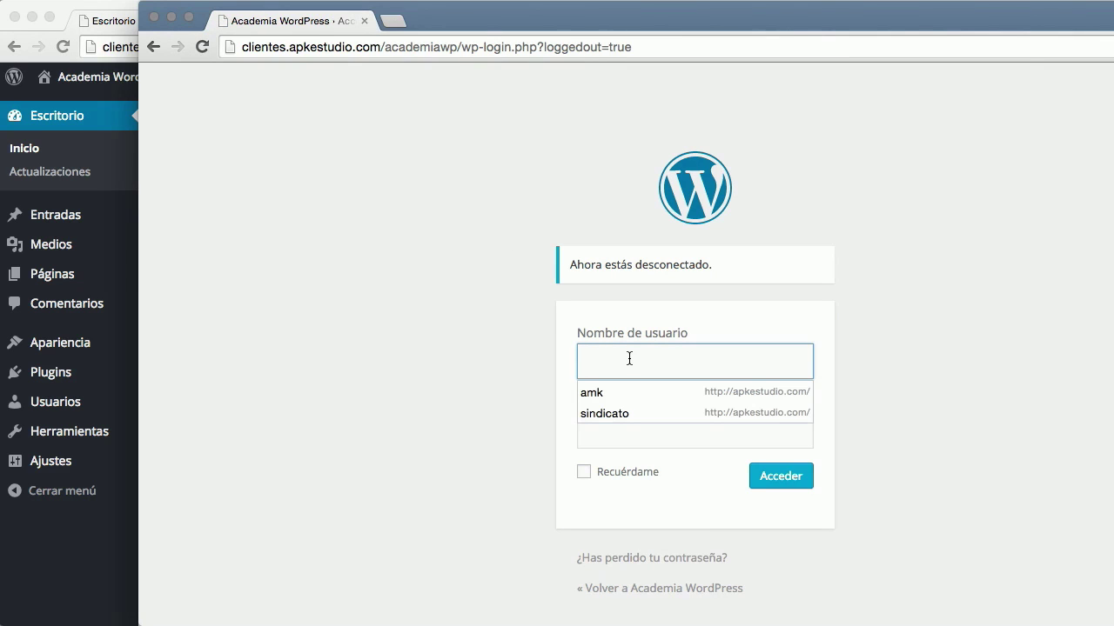
{"action": "type", "text": "autor"}
{"action": "key", "text": "Tab"}
{"action": "type", "text": "aut"}
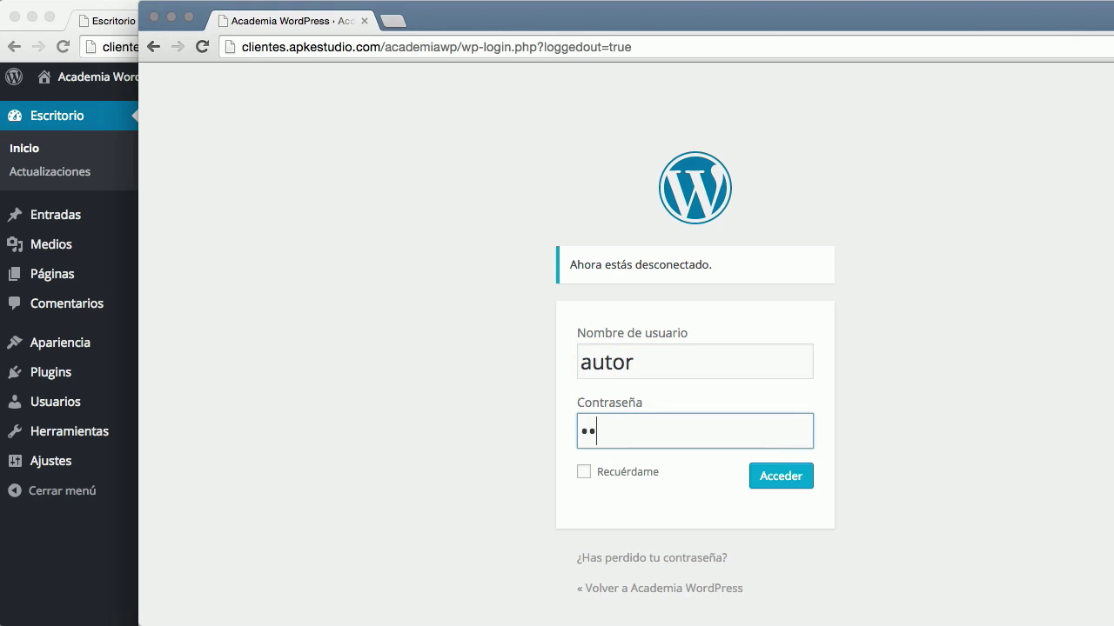
{"action": "key", "text": "Return"}
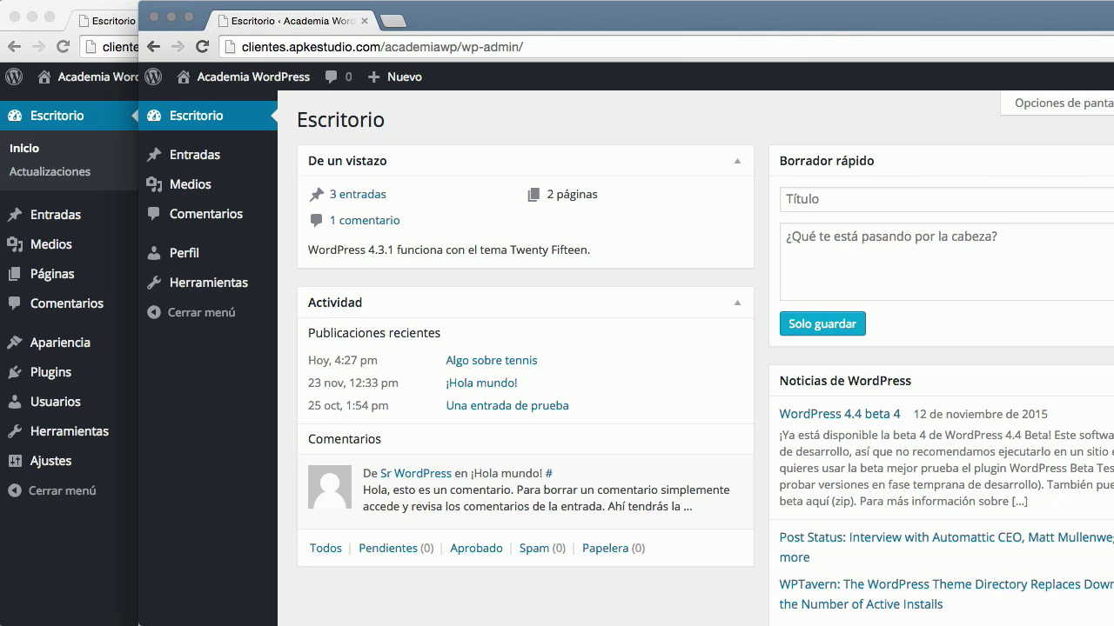
{"action": "left_click", "coordinate": [208, 157]}
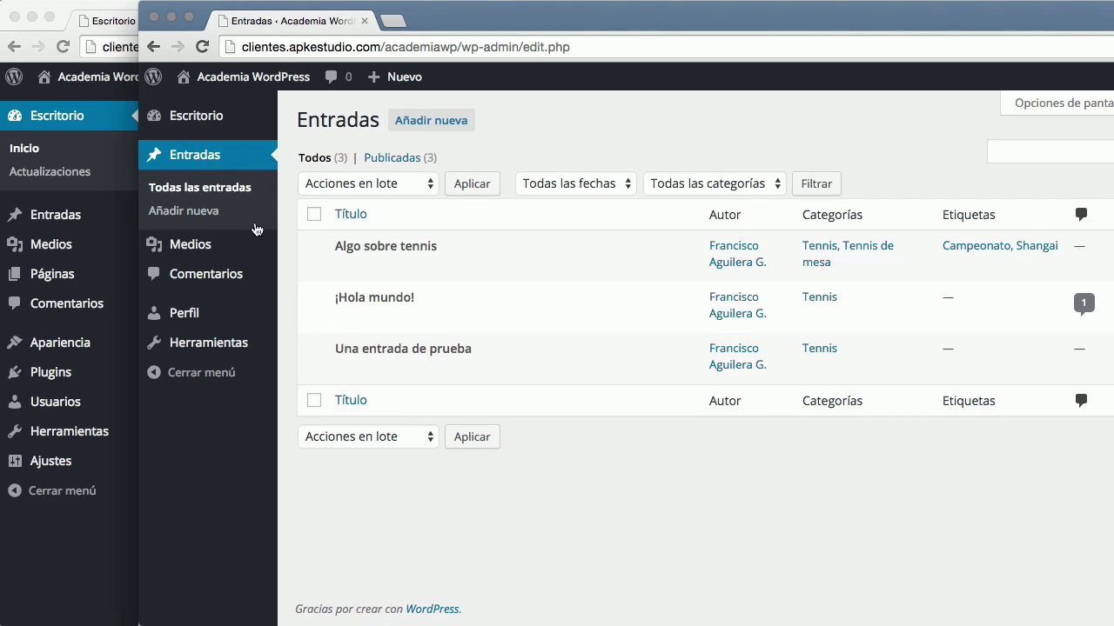
Check the author's Medios and Comentarios pages, then return to the three-post Entradas list
{"action": "left_click", "coordinate": [209, 247]}
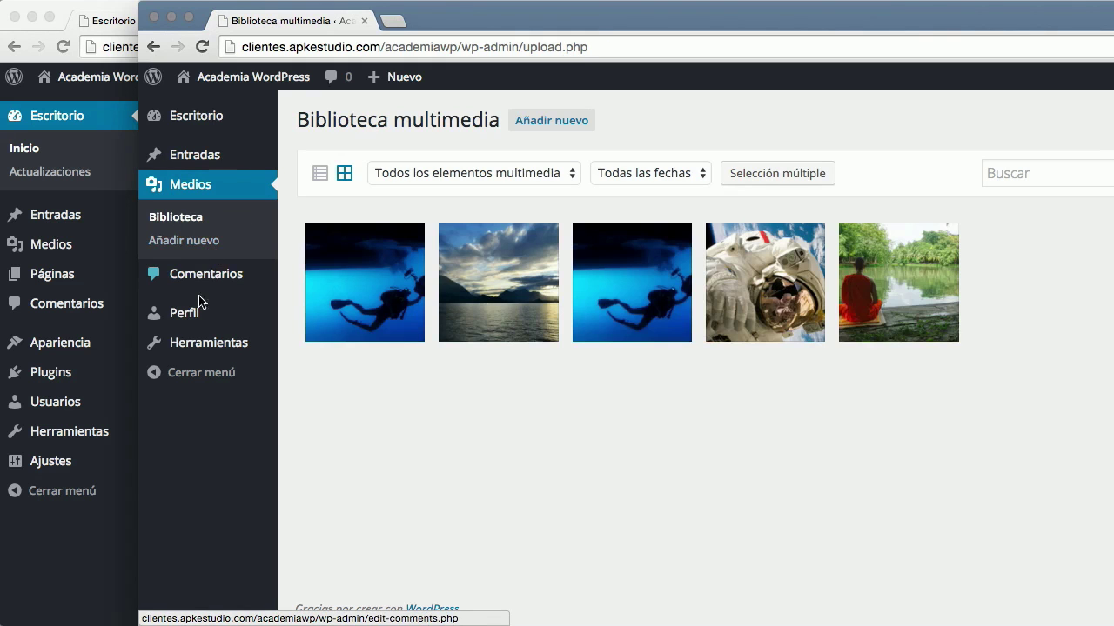
{"action": "left_click", "coordinate": [217, 284]}
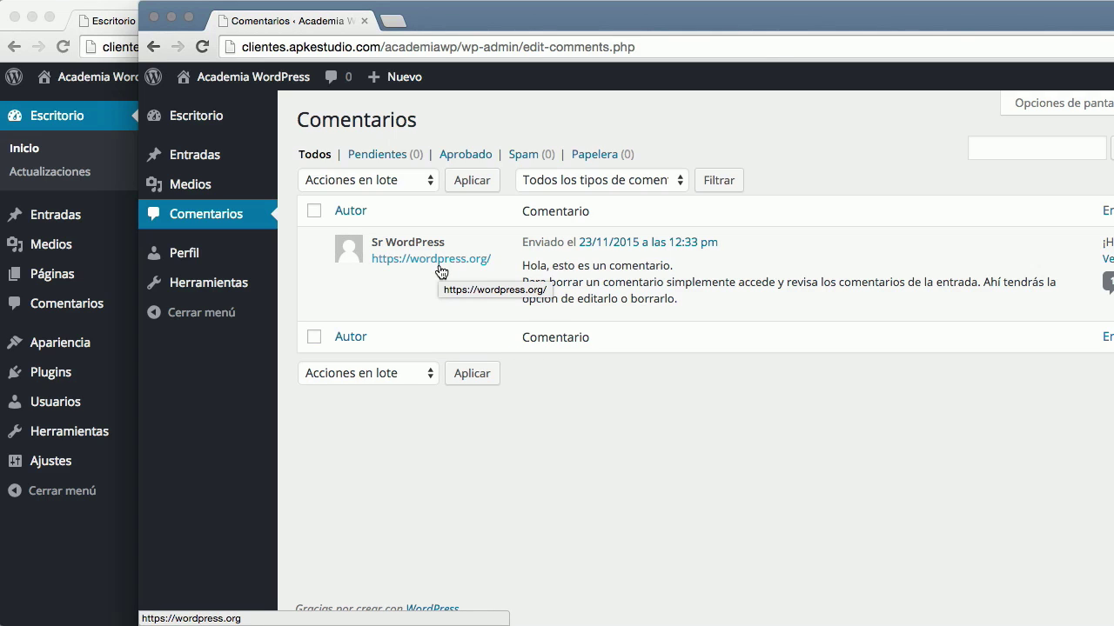
{"action": "left_click", "coordinate": [186, 156]}
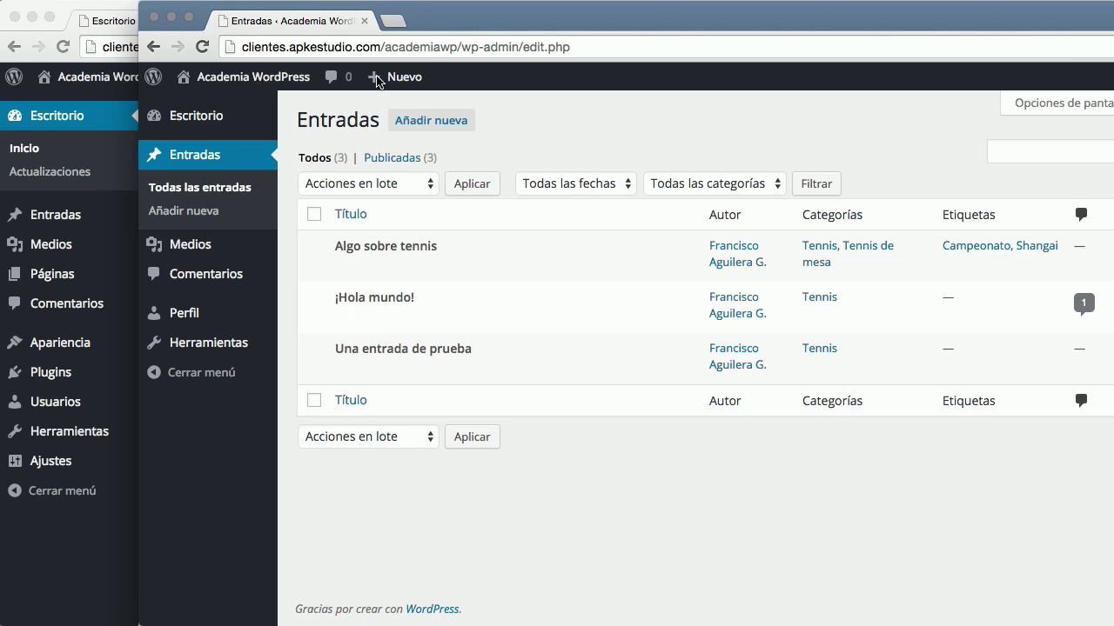
Start a new post titled 'Entrada de autor' with body text 'Nada'
{"action": "left_click", "coordinate": [464, 131]}
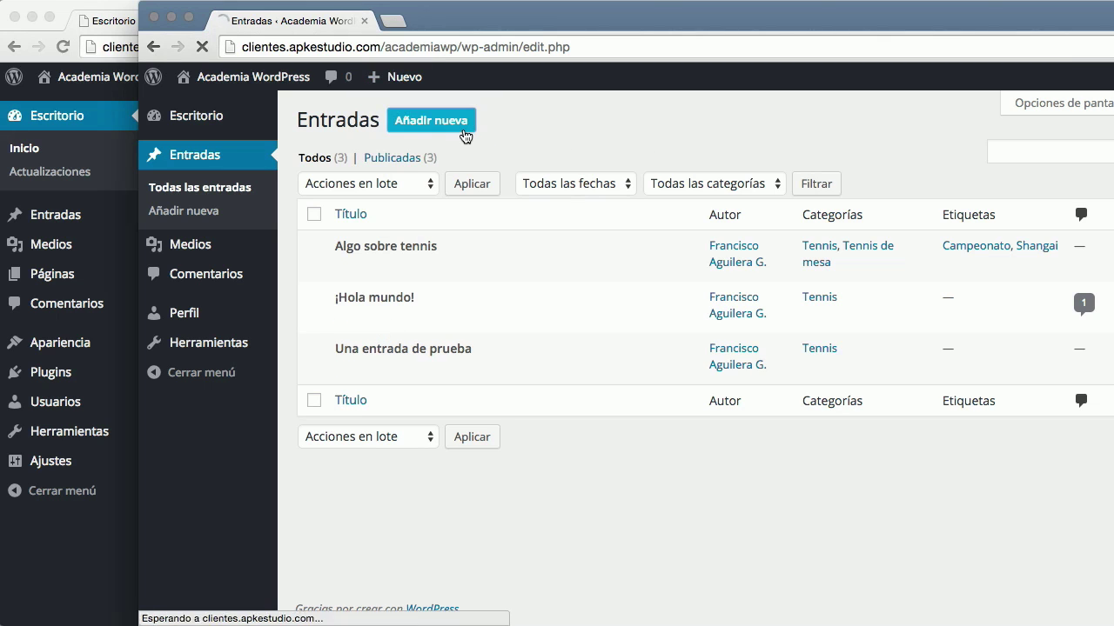
{"action": "type", "text": "Entrada de autor"}
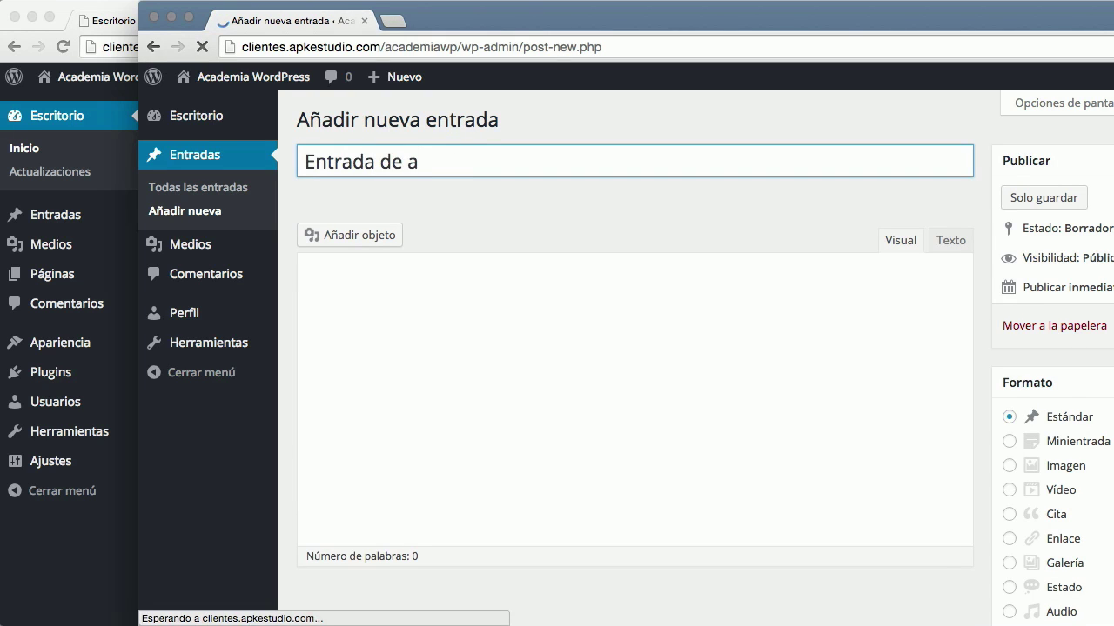
{"action": "left_click", "coordinate": [561, 442]}
{"action": "type", "text": "Nada"}
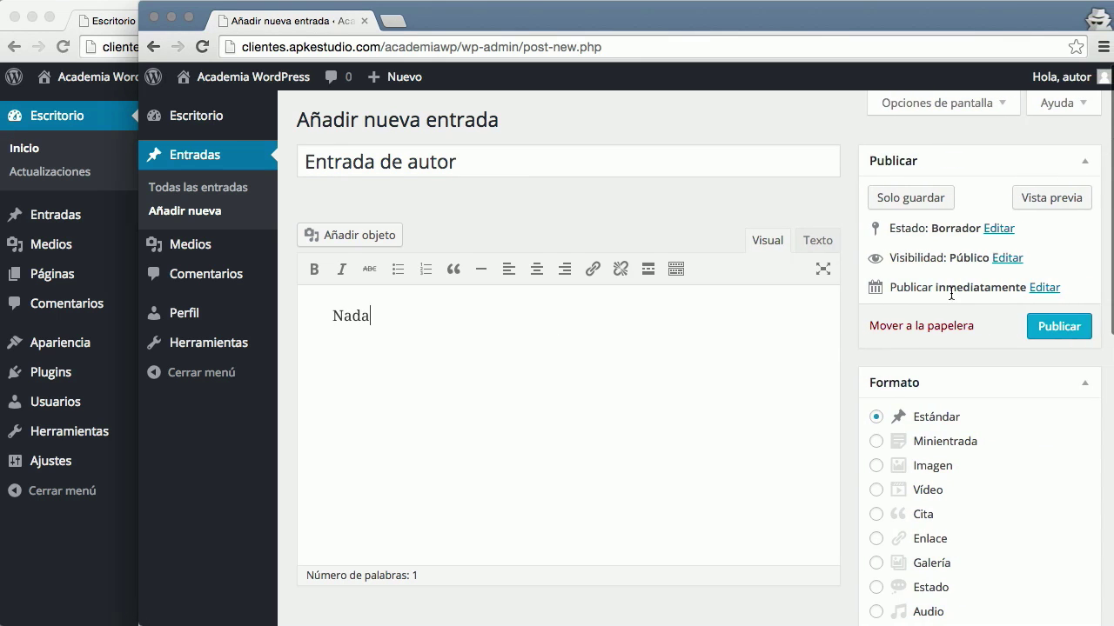
File the post under Tennis, add the Campeonato tag from most used tags, and publish it
{"action": "scroll", "coordinate": [827, 293], "scroll_direction": "down", "scroll_amount": 10}
{"action": "left_click", "coordinate": [888, 365]}
{"action": "scroll", "coordinate": [923, 384], "scroll_direction": "down", "scroll_amount": 3}
{"action": "left_click", "coordinate": [945, 444]}
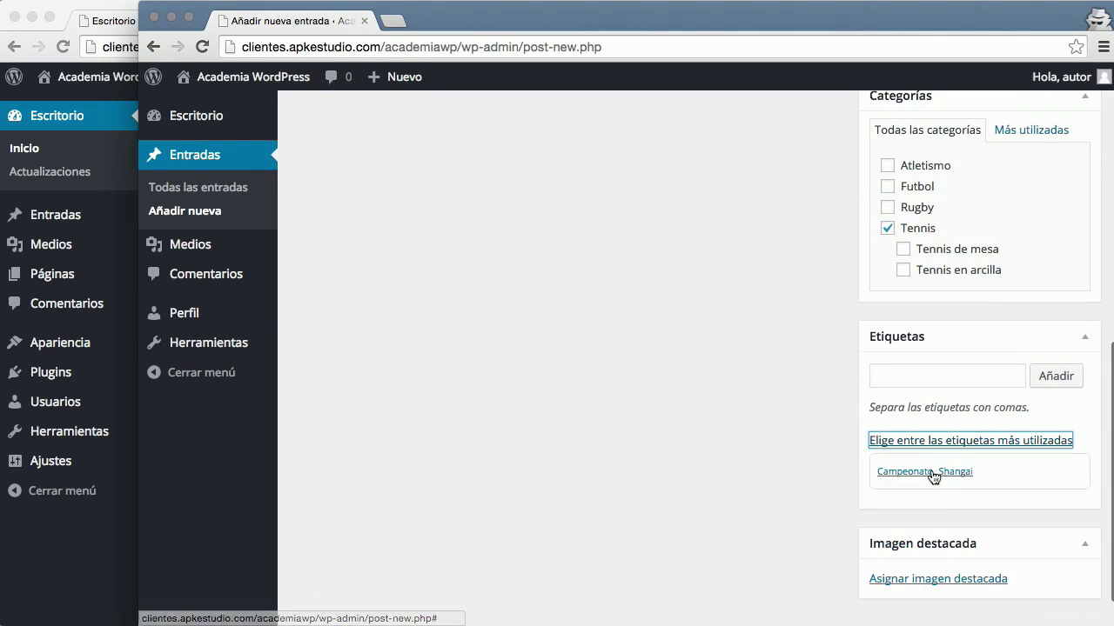
{"action": "scroll", "coordinate": [1022, 441], "scroll_direction": "up", "scroll_amount": 12}
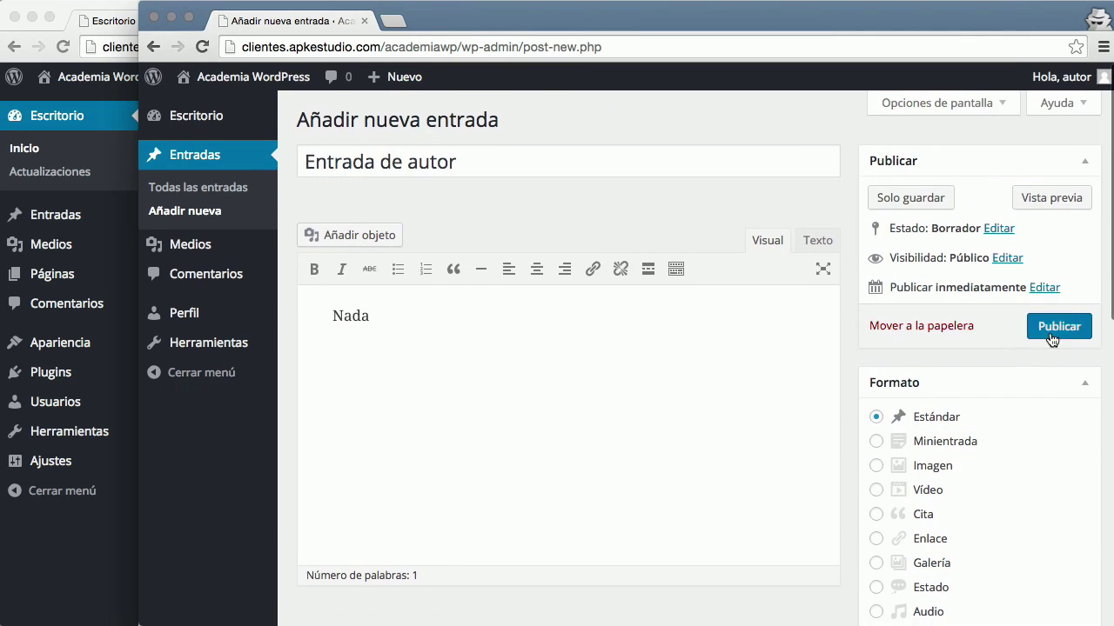
{"action": "left_click", "coordinate": [1058, 330]}
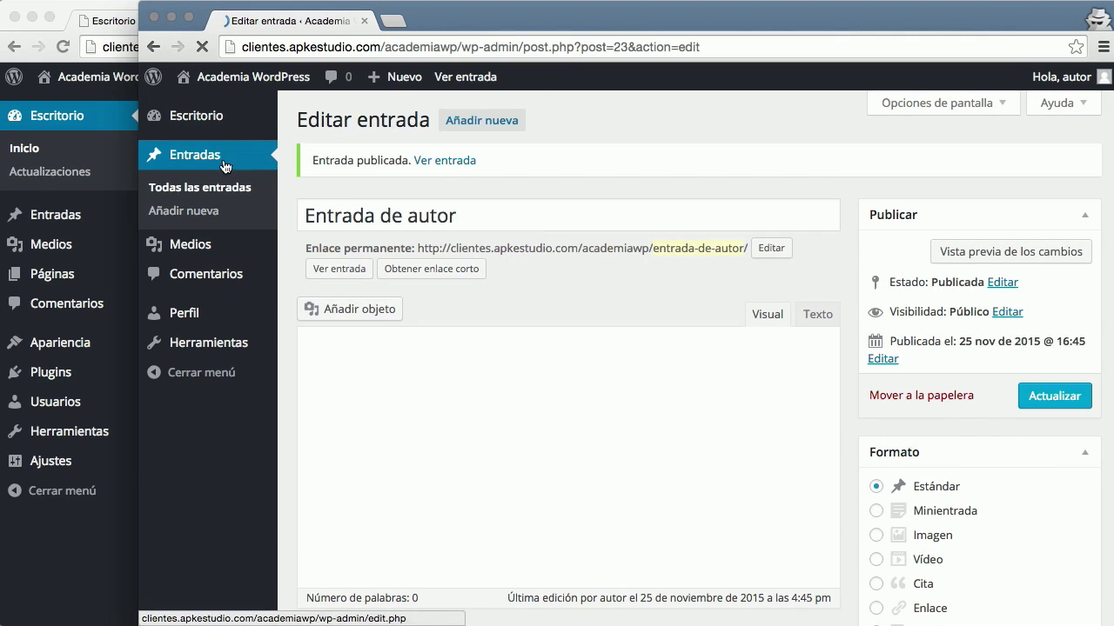
{"action": "left_click", "coordinate": [189, 193]}
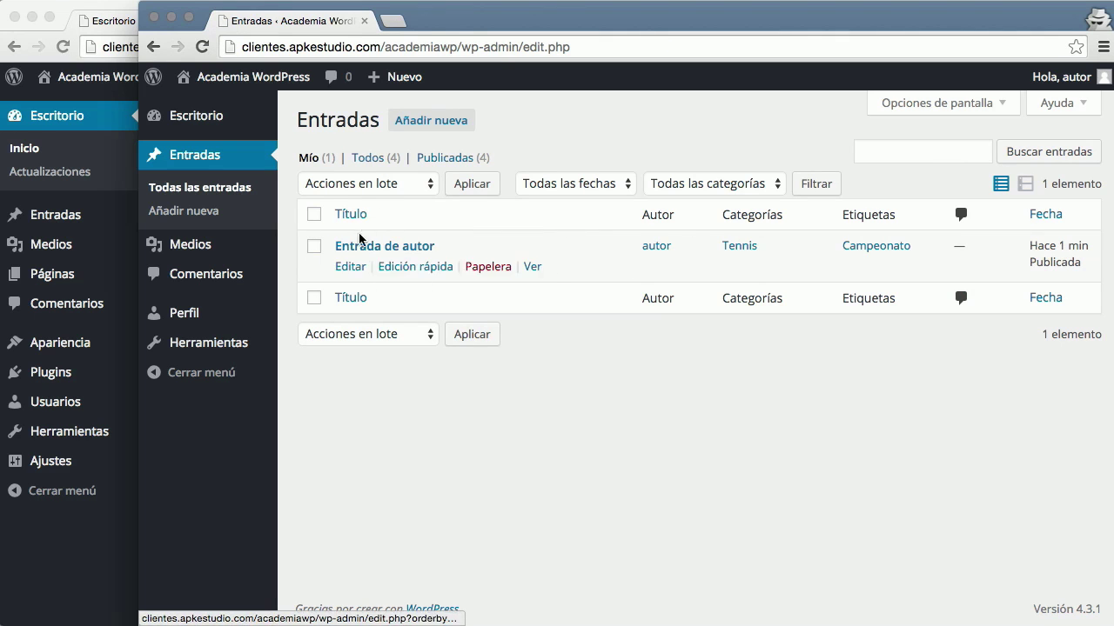
List all four posts with the Todos (4) filter, including other authors' view-only posts
{"action": "left_click", "coordinate": [357, 161]}
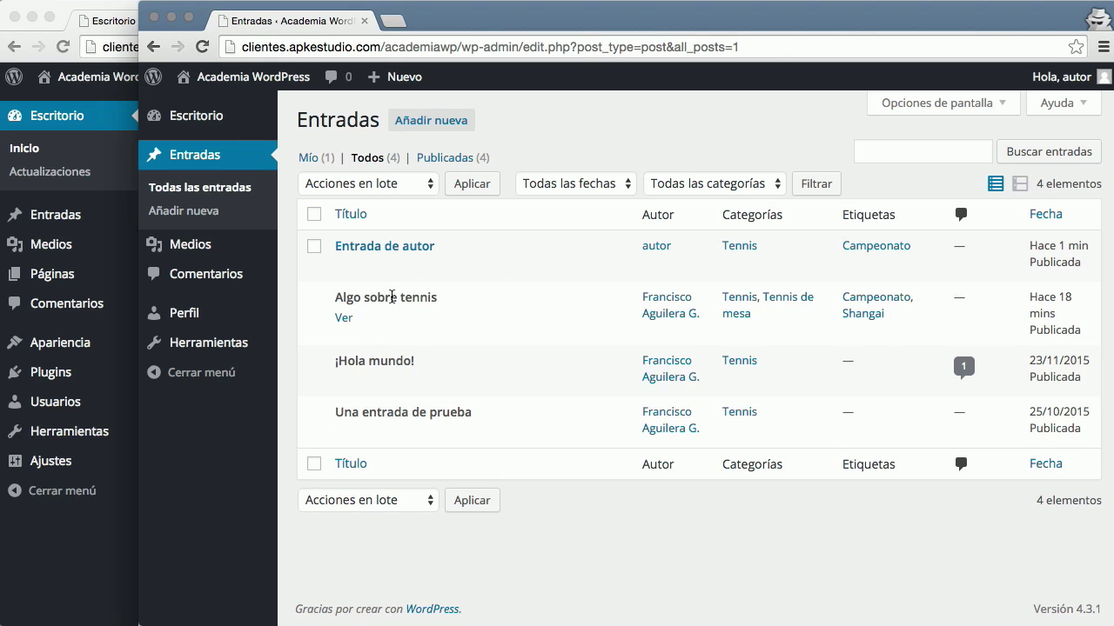
{"action": "left_click", "coordinate": [198, 249]}
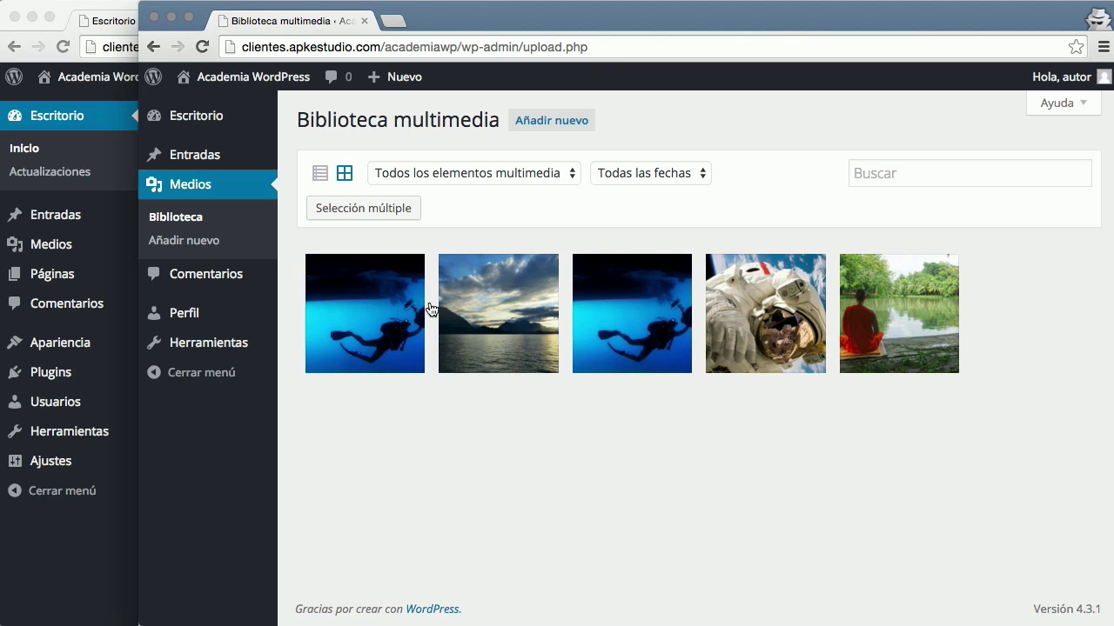
View and close the whales.jpg details, then return to the author's Entradas list filtered to Mío
{"action": "left_click", "coordinate": [387, 309]}
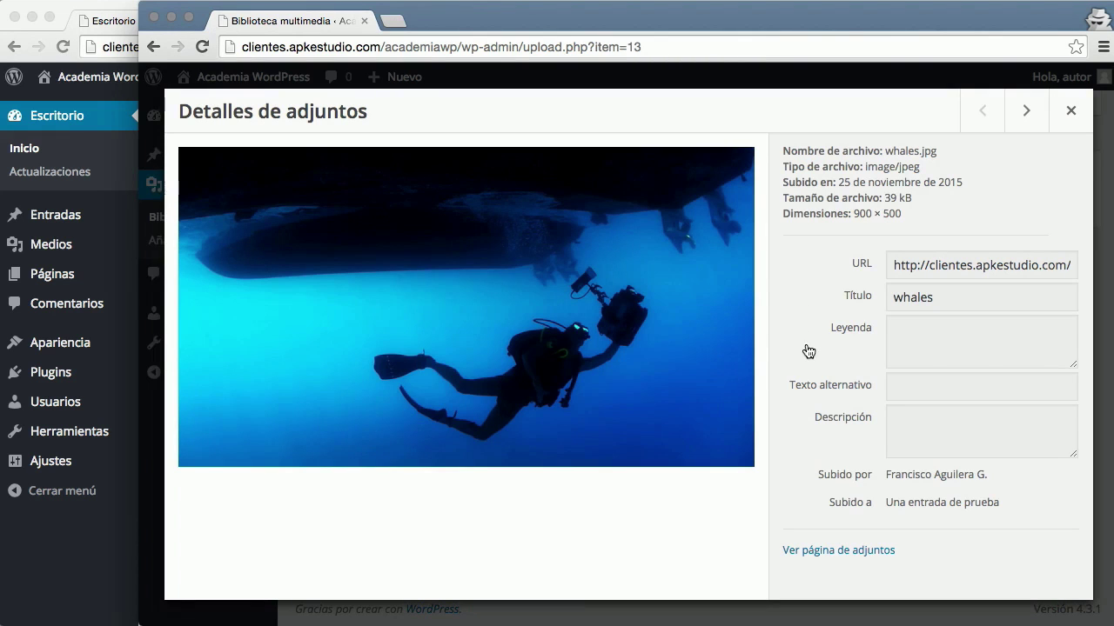
{"action": "left_click", "coordinate": [1071, 111]}
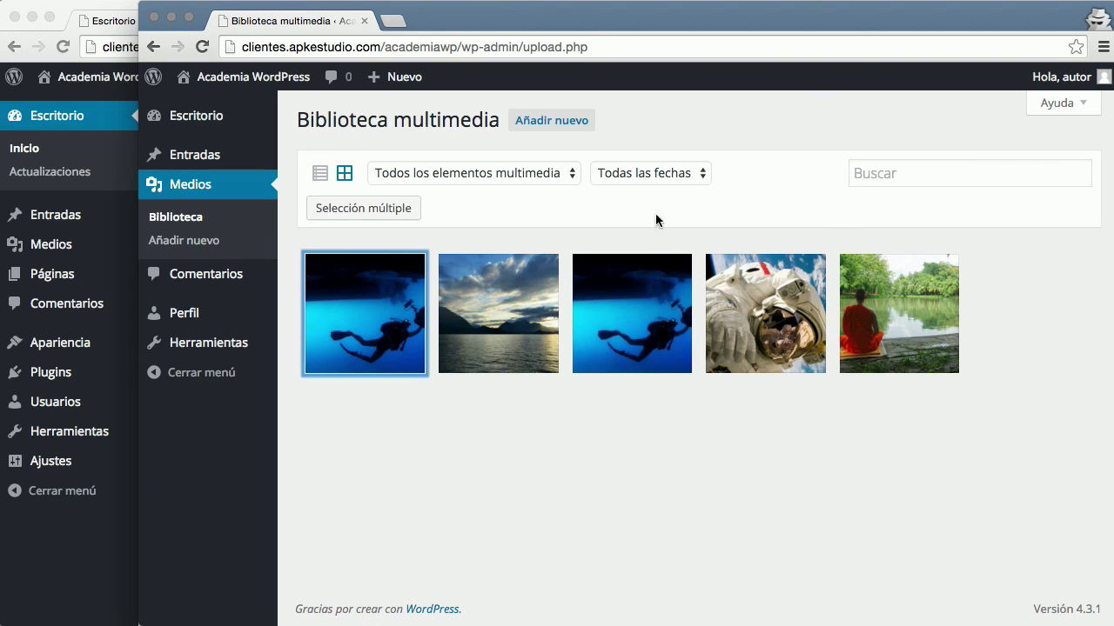
{"action": "left_click", "coordinate": [219, 155]}
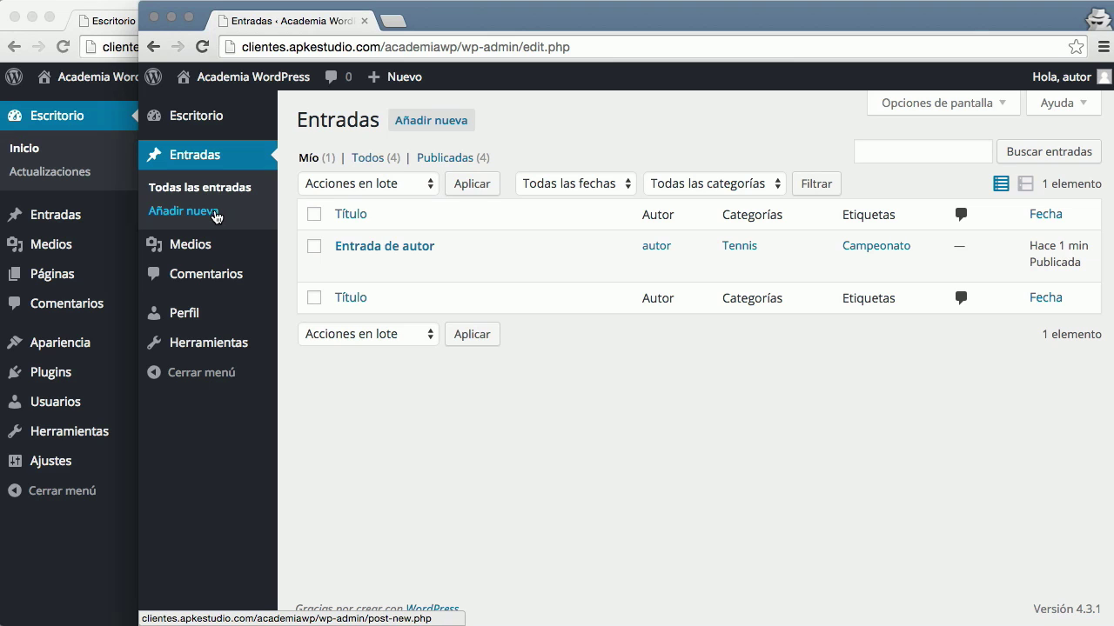
Add the tag 'nueva etiqueta' to Entrada de autor and update the post
{"action": "left_click", "coordinate": [356, 247]}
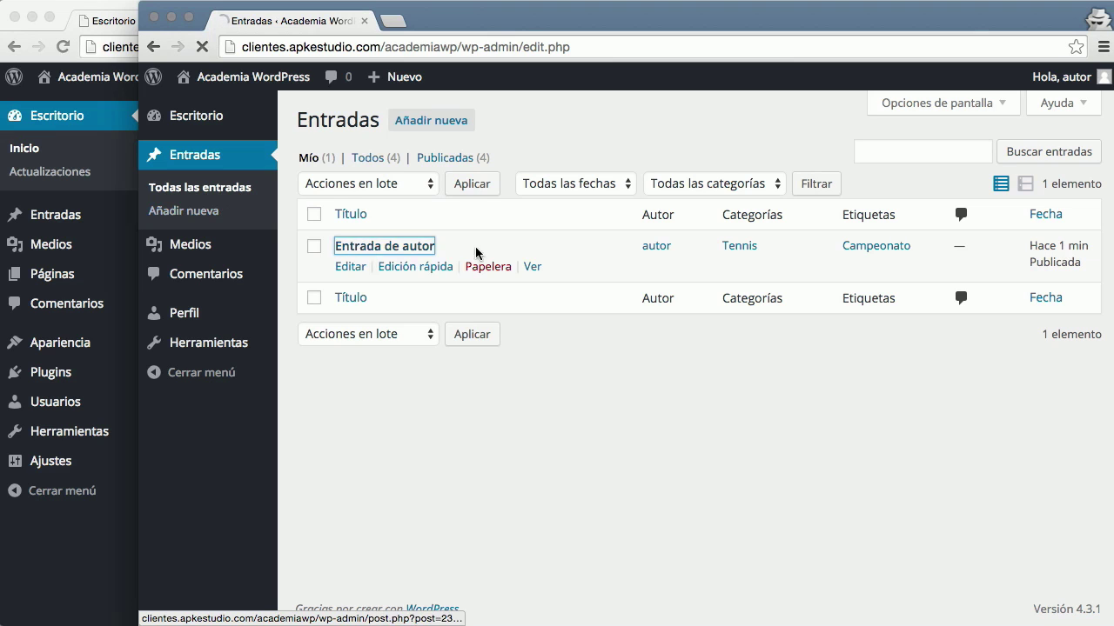
{"action": "scroll", "coordinate": [989, 478], "scroll_direction": "down", "scroll_amount": 10}
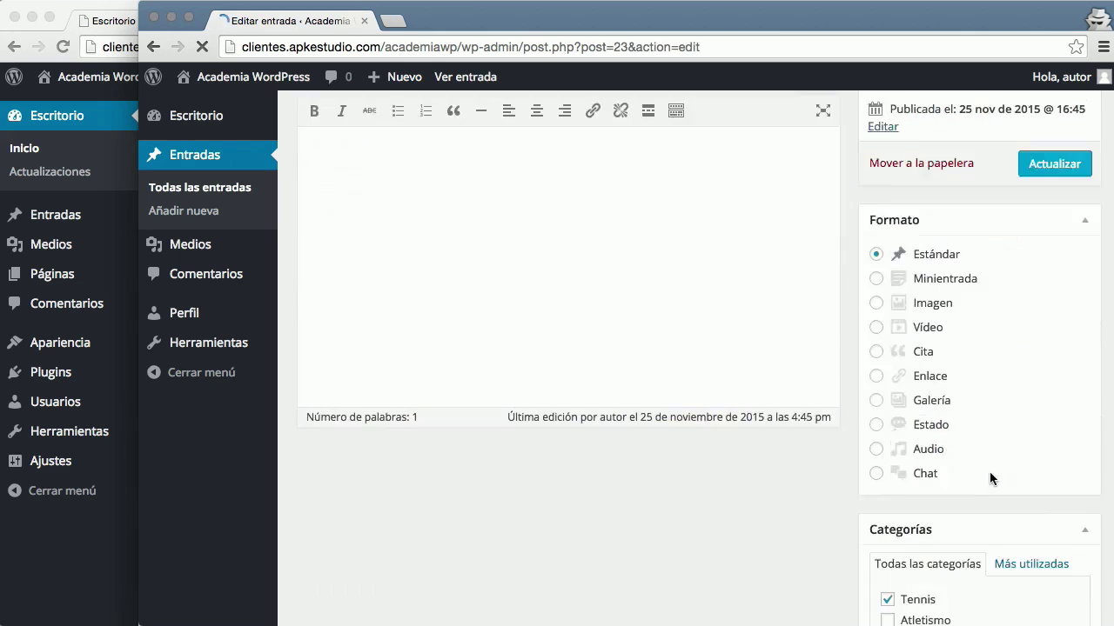
{"action": "left_click", "coordinate": [934, 356]}
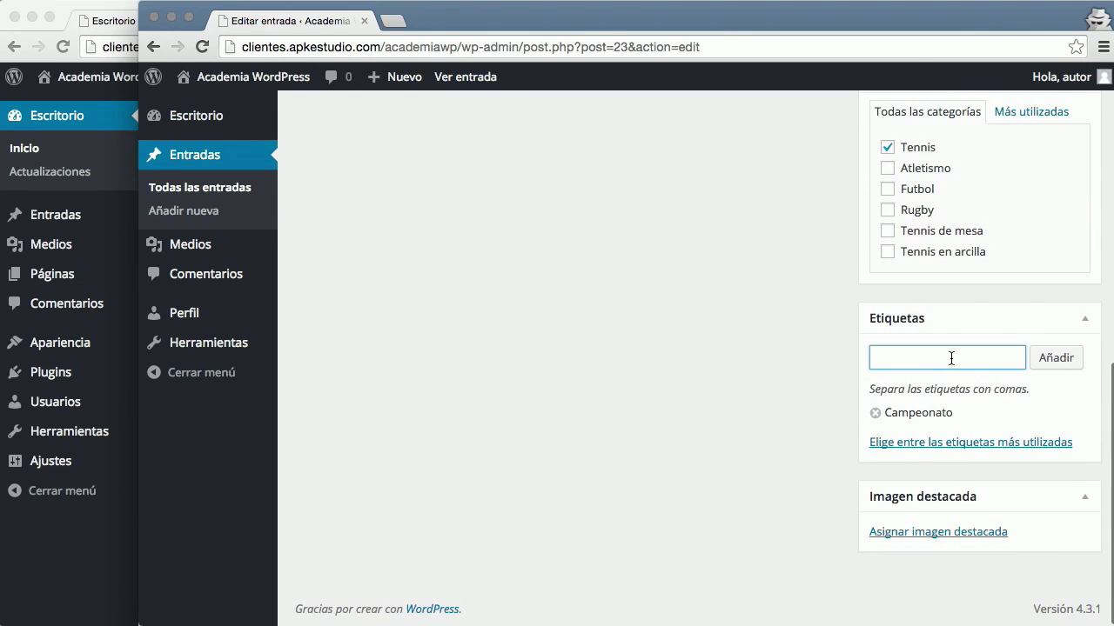
{"action": "type", "text": "nueva "}
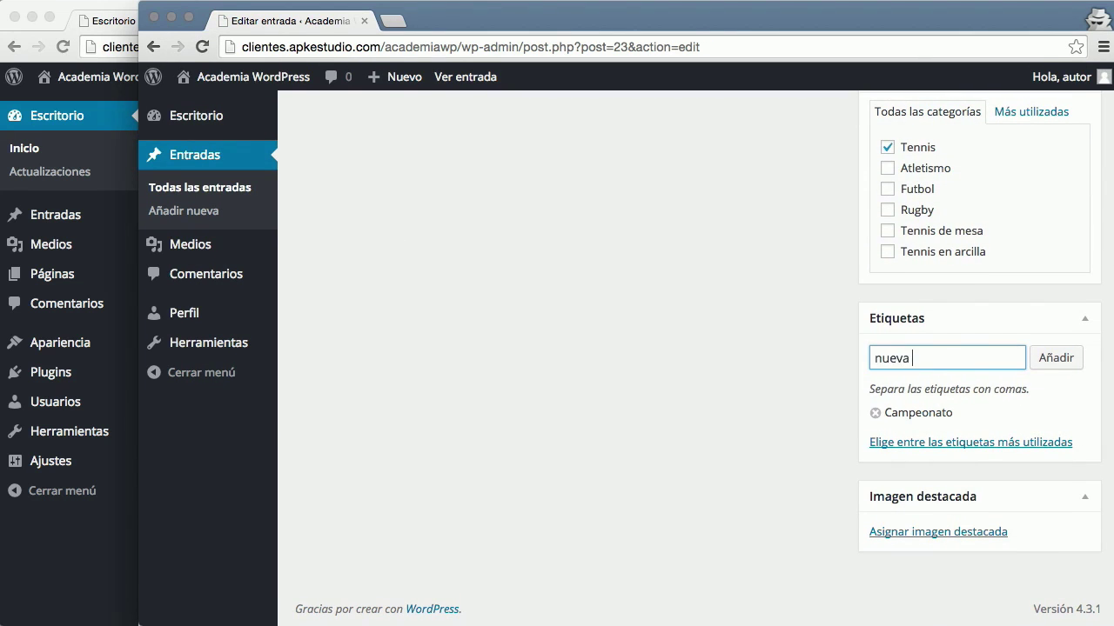
{"action": "type", "text": "etiqueta"}
{"action": "left_click", "coordinate": [1041, 365]}
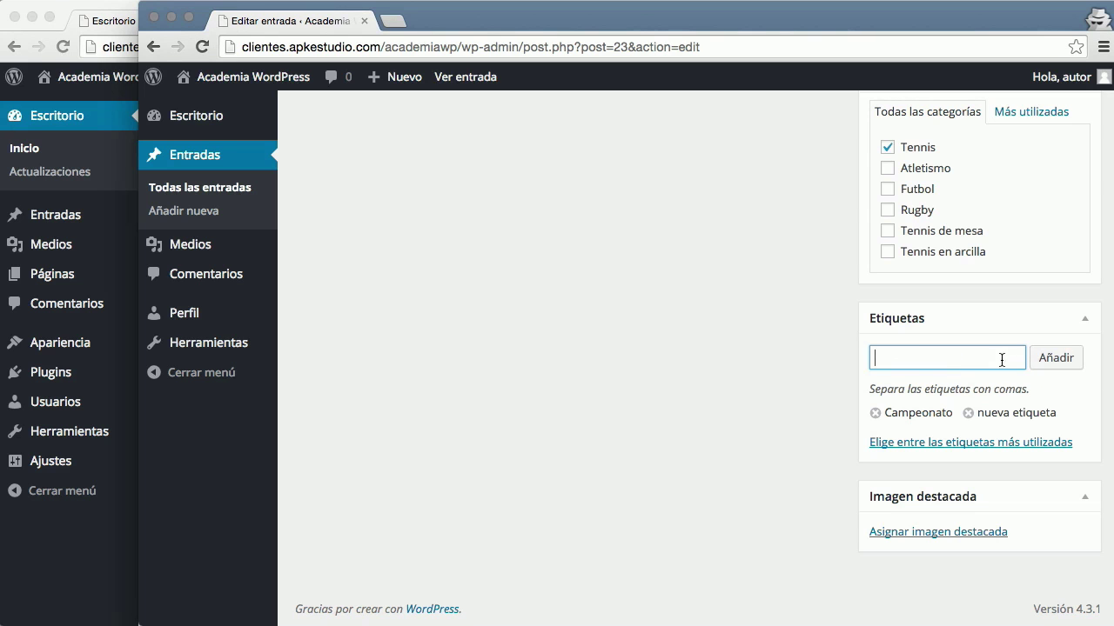
{"action": "scroll", "coordinate": [848, 335], "scroll_direction": "up", "scroll_amount": 10}
{"action": "scroll", "coordinate": [847, 336], "scroll_direction": "down", "scroll_amount": 7}
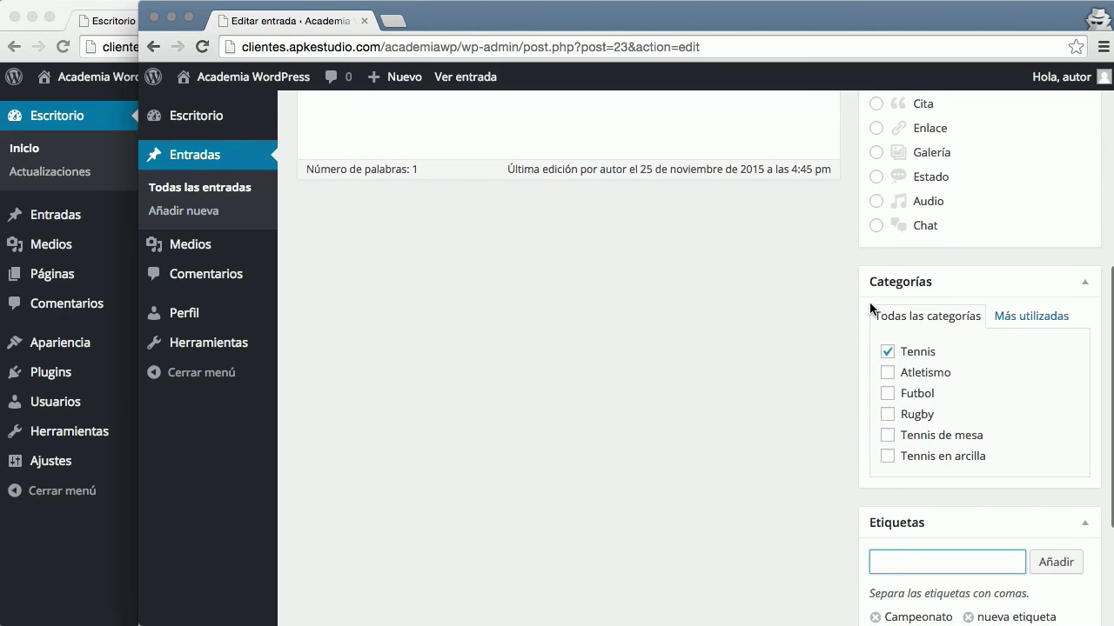
{"action": "scroll", "coordinate": [872, 313], "scroll_direction": "up", "scroll_amount": 7}
{"action": "left_click", "coordinate": [1052, 346]}
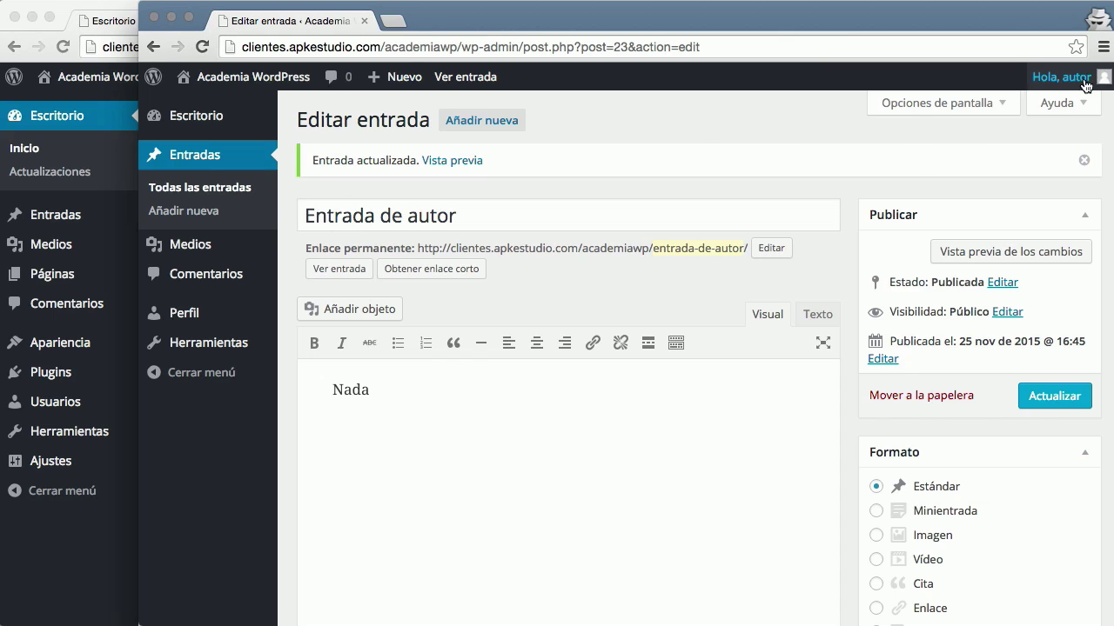
Sign out the author and sign in as colaborador with its password
{"action": "mouse_move", "coordinate": [1067, 90]}
{"action": "left_click", "coordinate": [1005, 166]}
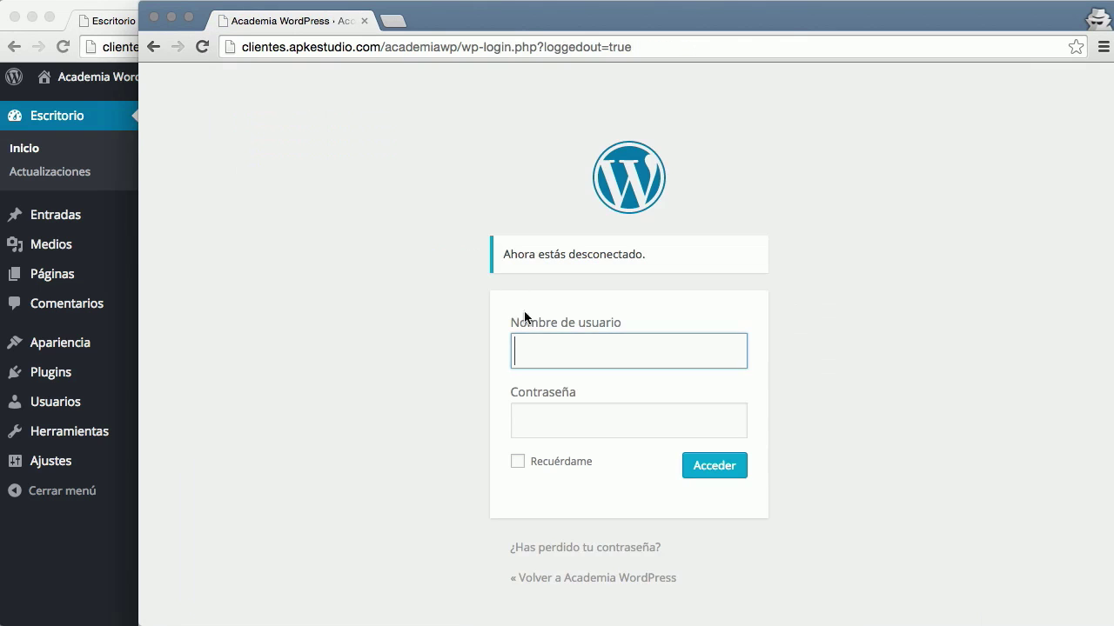
{"action": "left_click", "coordinate": [540, 335]}
{"action": "type", "text": "colaborador"}
{"action": "key", "text": "Tab"}
{"action": "type", "text": "•••"}
{"action": "key", "text": "Return"}
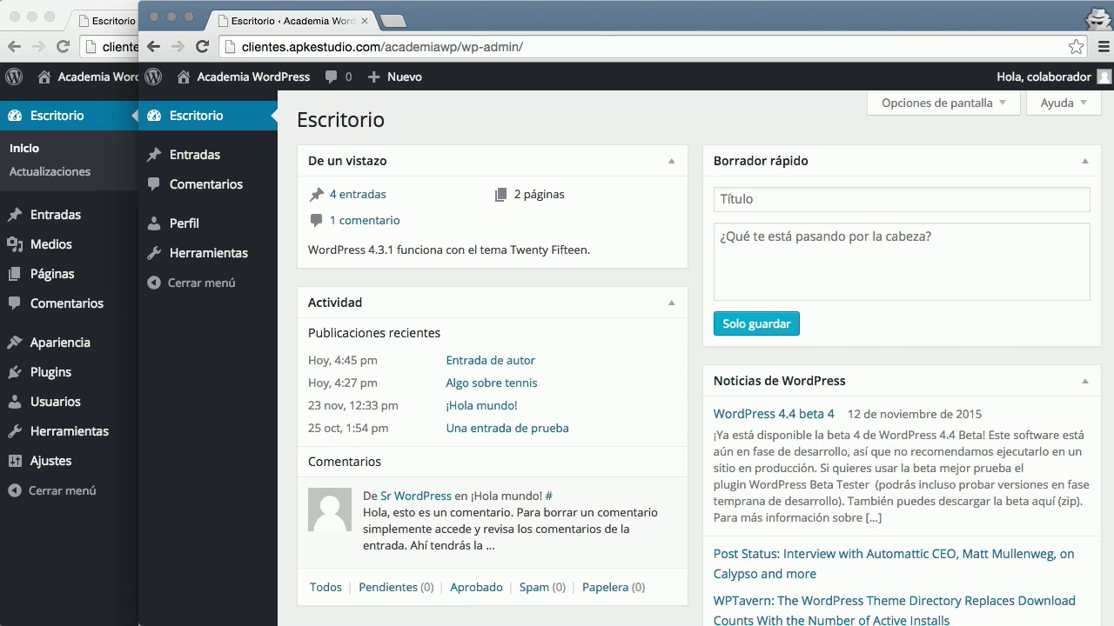
{"action": "left_click", "coordinate": [219, 159]}
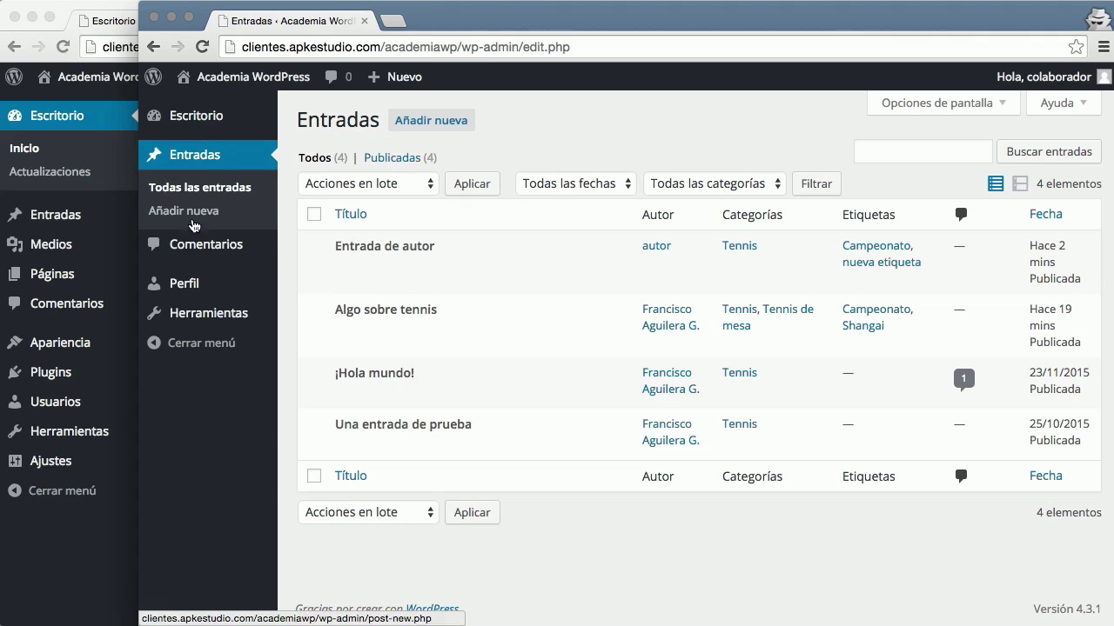
From the colaborador's Entradas list, start a new post with Añadir nueva
{"action": "left_click", "coordinate": [194, 248]}
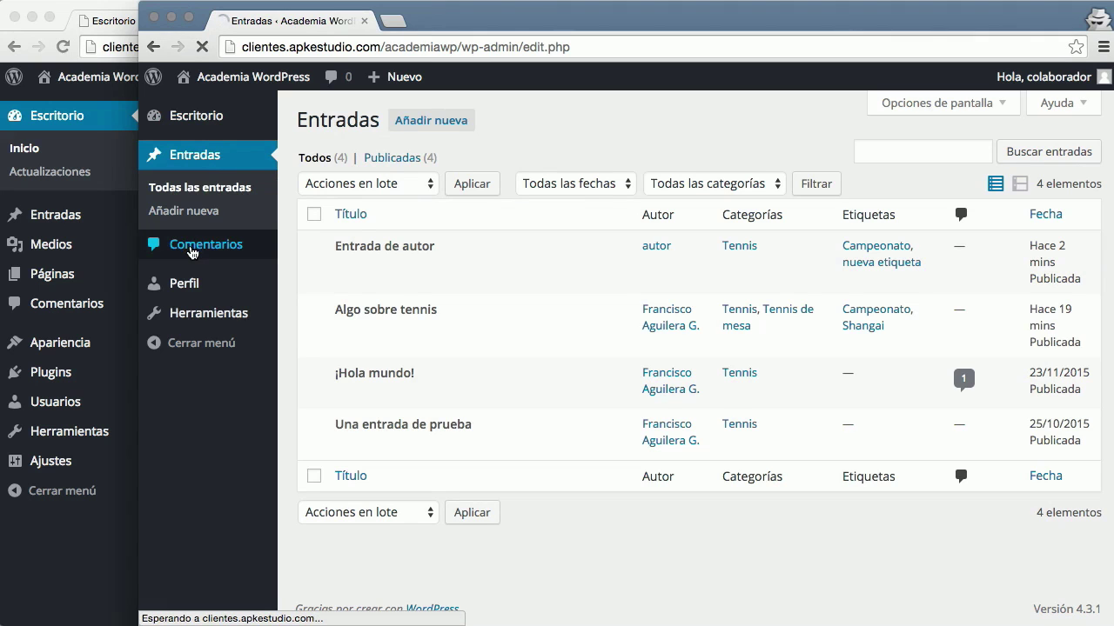
{"action": "left_click", "coordinate": [233, 159]}
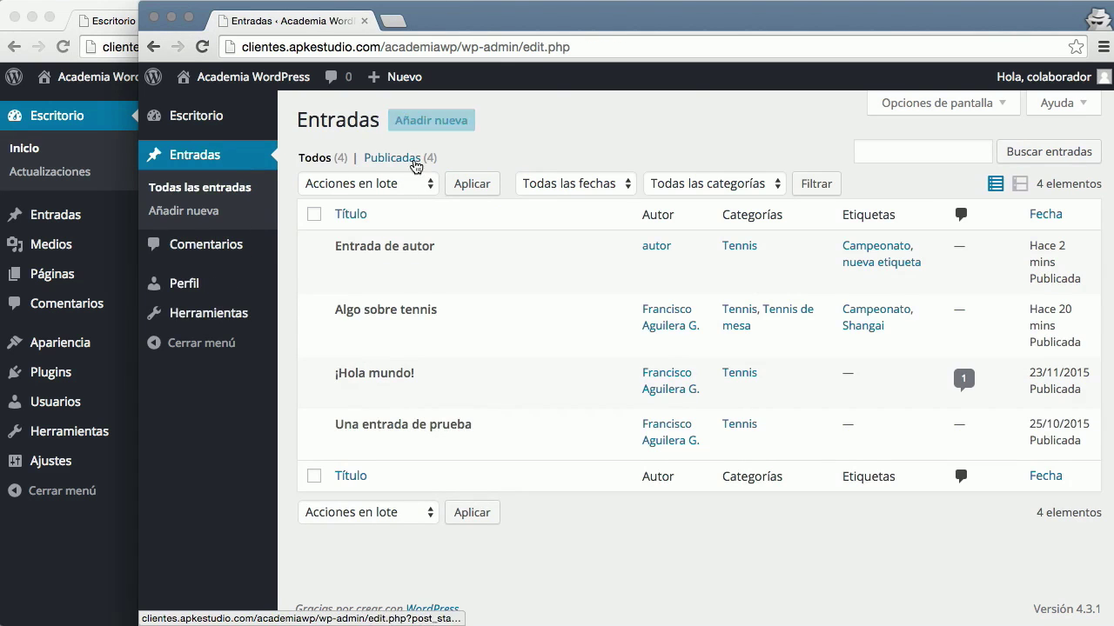
{"action": "left_click", "coordinate": [407, 130]}
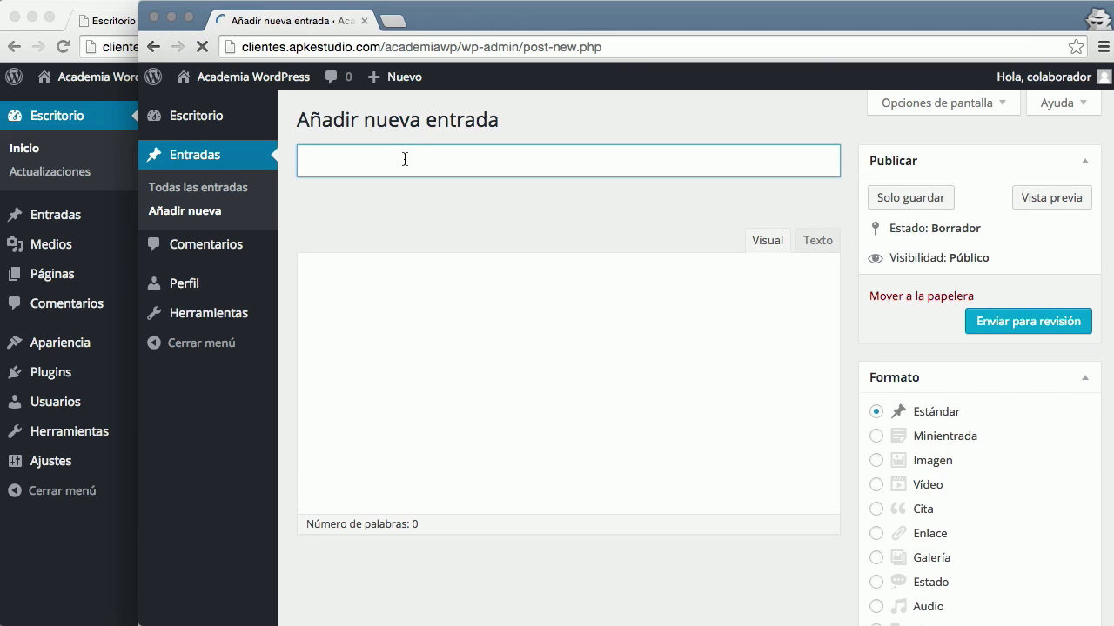
Write a post titled 'Entrada de colaborador' with the body text 'Nada'
{"action": "type", "text": "Entrada de colaborador"}
{"action": "left_click", "coordinate": [507, 414]}
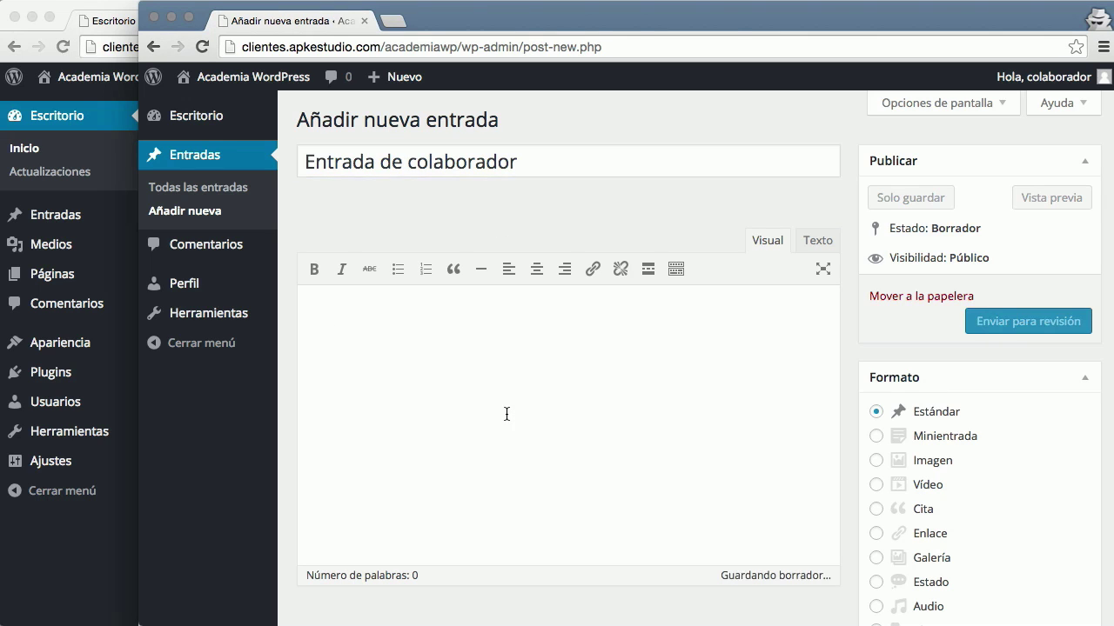
{"action": "type", "text": "Nada"}
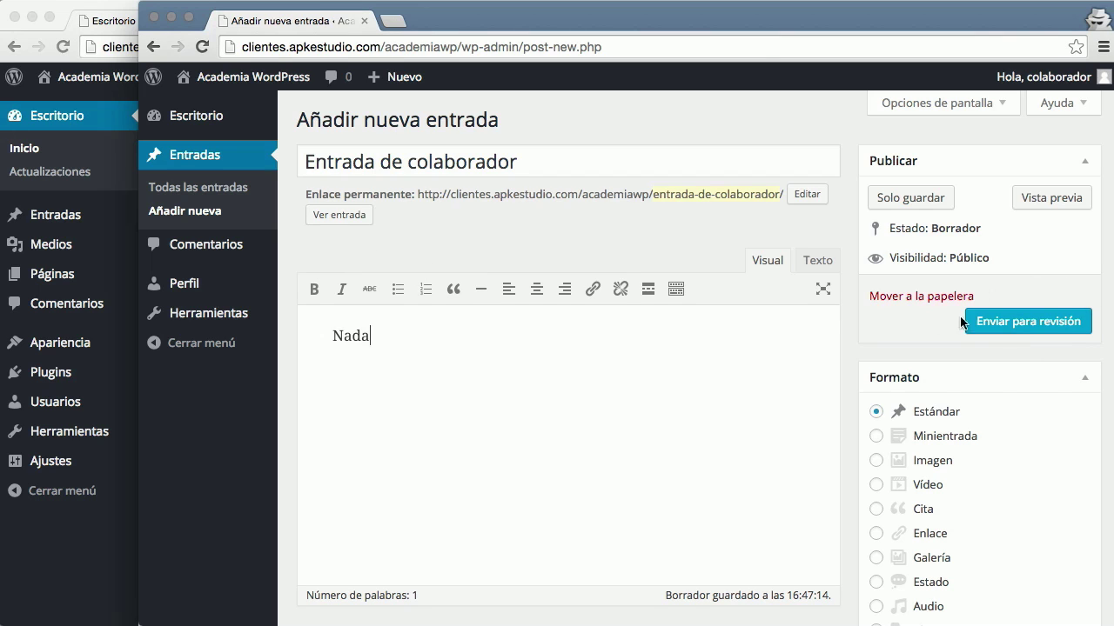
Submit the post with Enviar para revisión, then bring the admin's window forward
{"action": "left_click", "coordinate": [1030, 330]}
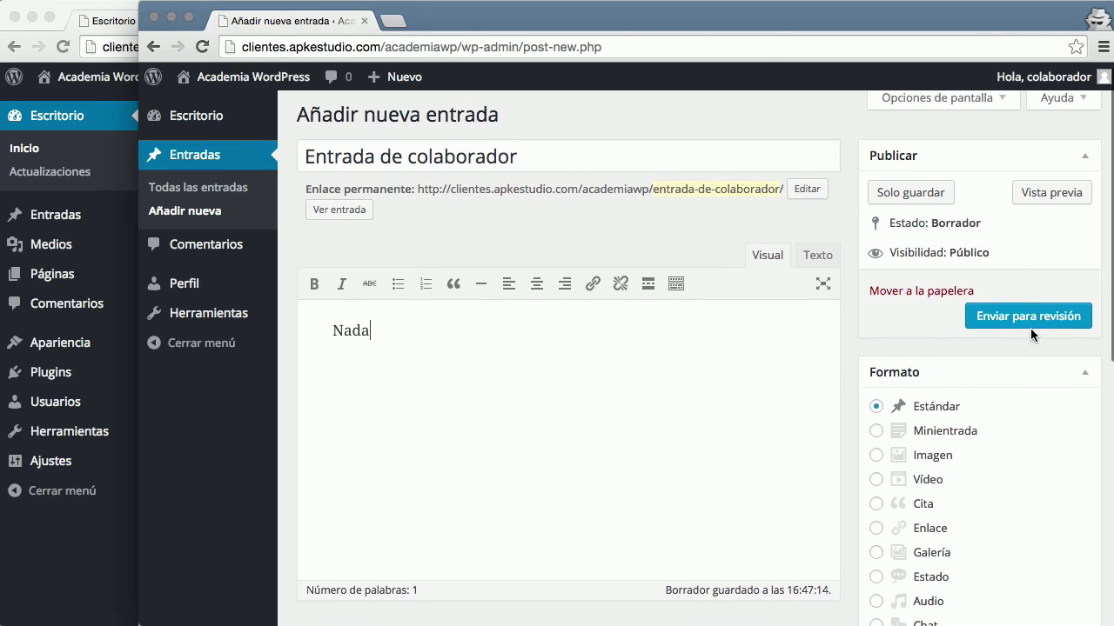
{"action": "scroll", "coordinate": [1025, 322], "scroll_direction": "down", "scroll_amount": 10}
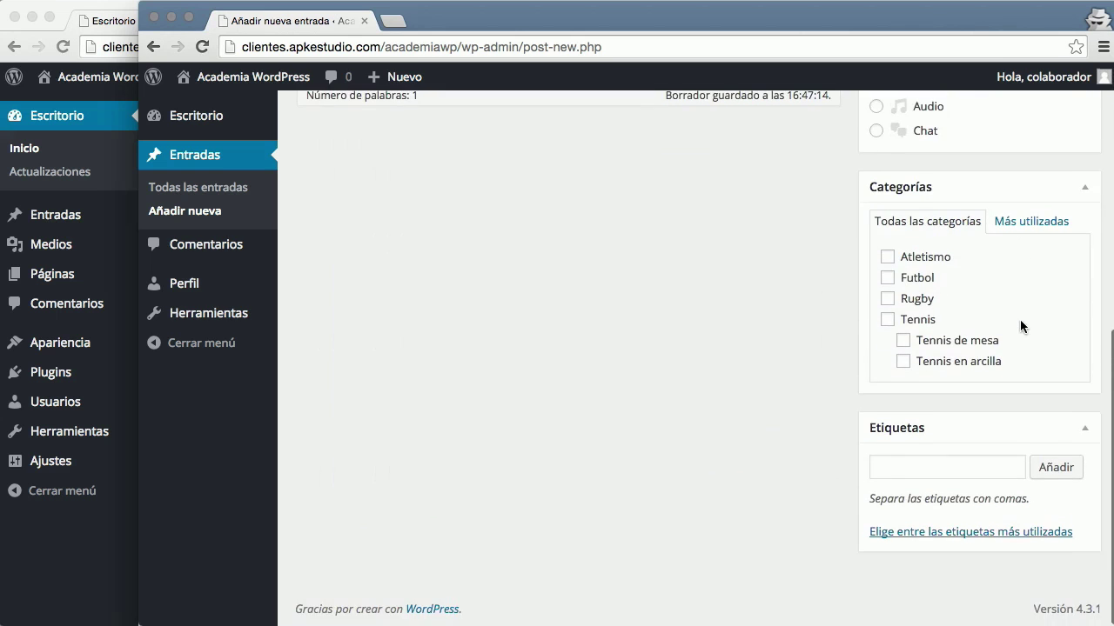
{"action": "scroll", "coordinate": [1019, 319], "scroll_direction": "up", "scroll_amount": 10}
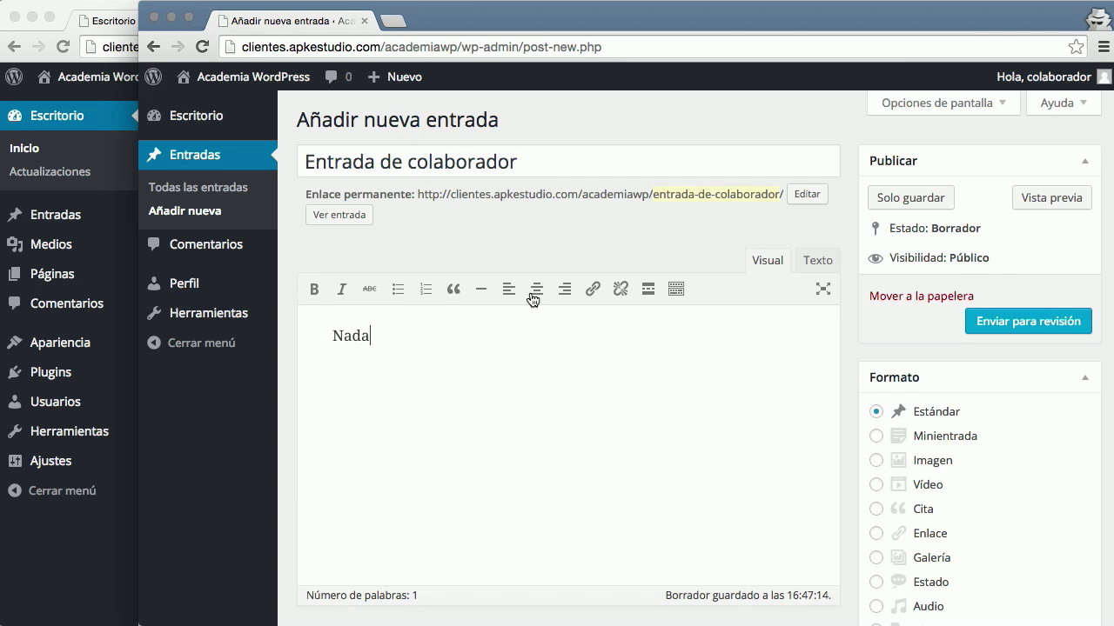
{"action": "left_click", "coordinate": [1040, 326]}
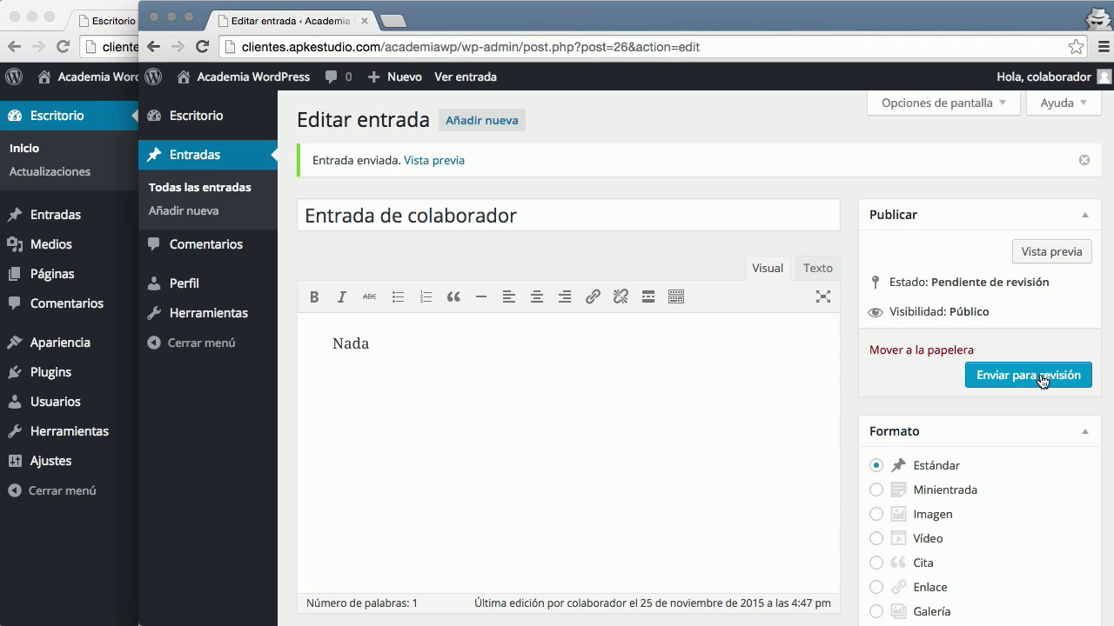
{"action": "left_click", "coordinate": [76, 119]}
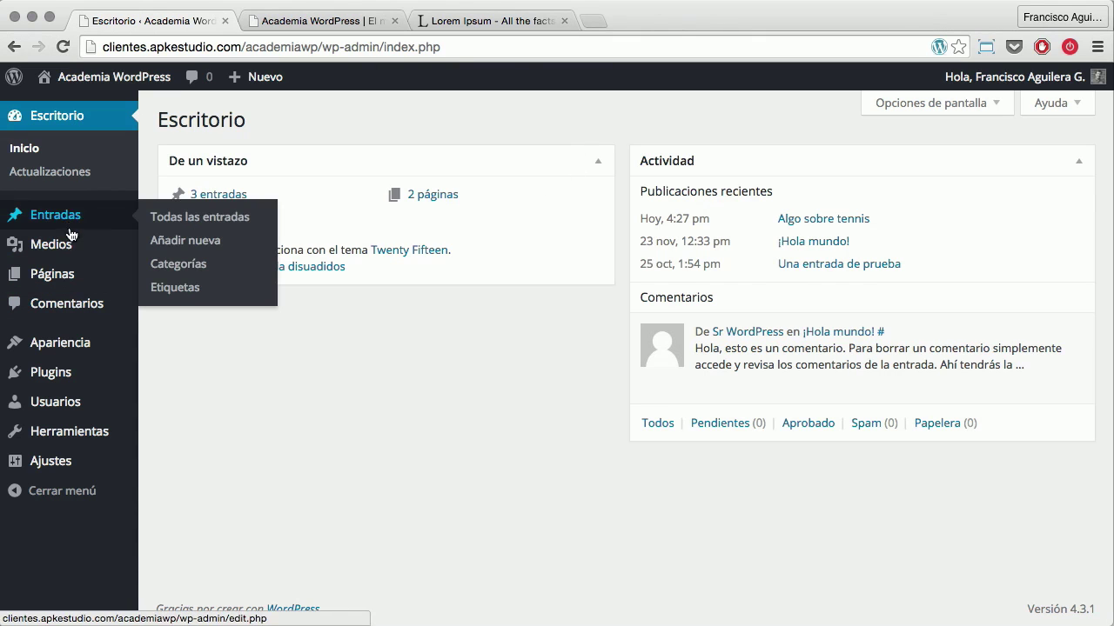
Open the admin's Todas las entradas list, showing Entrada de colaborador as Pendiente
{"action": "left_click", "coordinate": [69, 216]}
{"action": "mouse_move", "coordinate": [87, 245]}
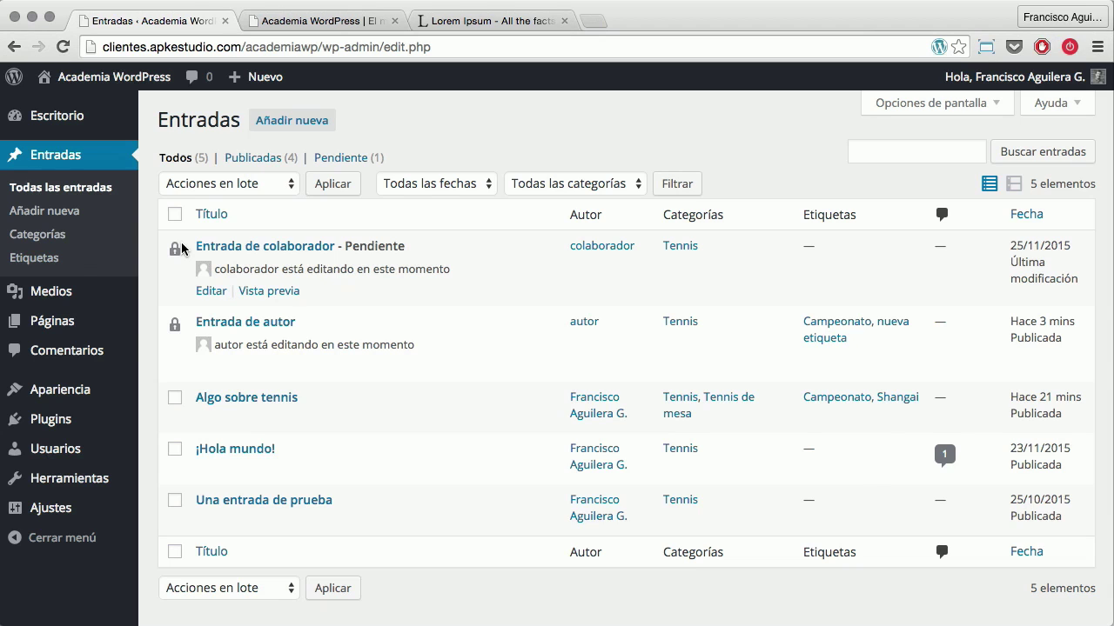
{"action": "key", "text": "super+grave"}
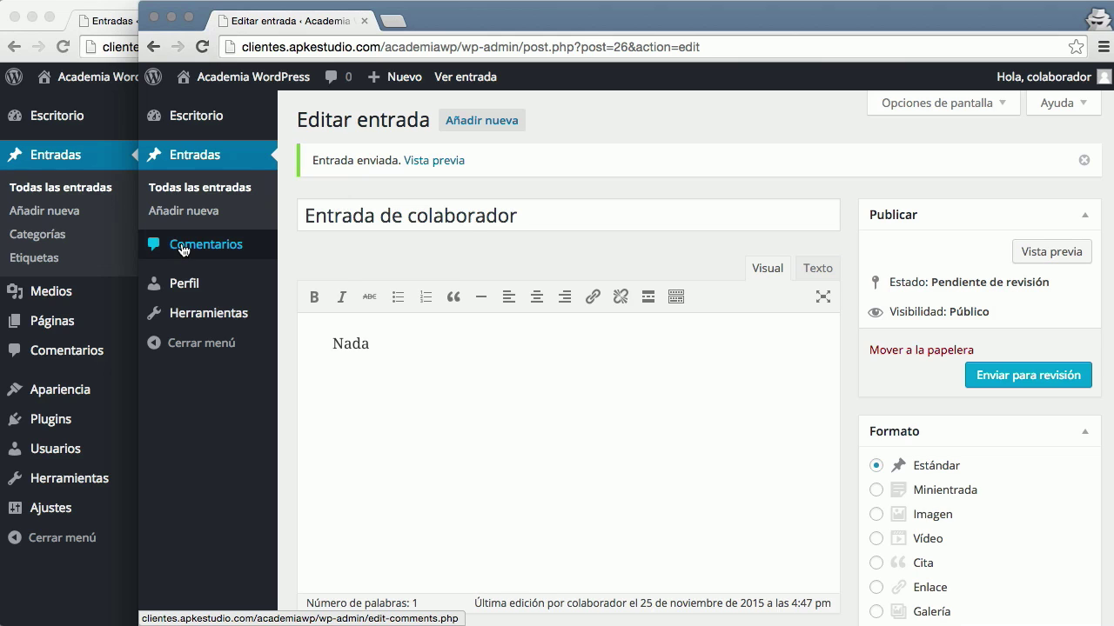
{"action": "left_click", "coordinate": [206, 195]}
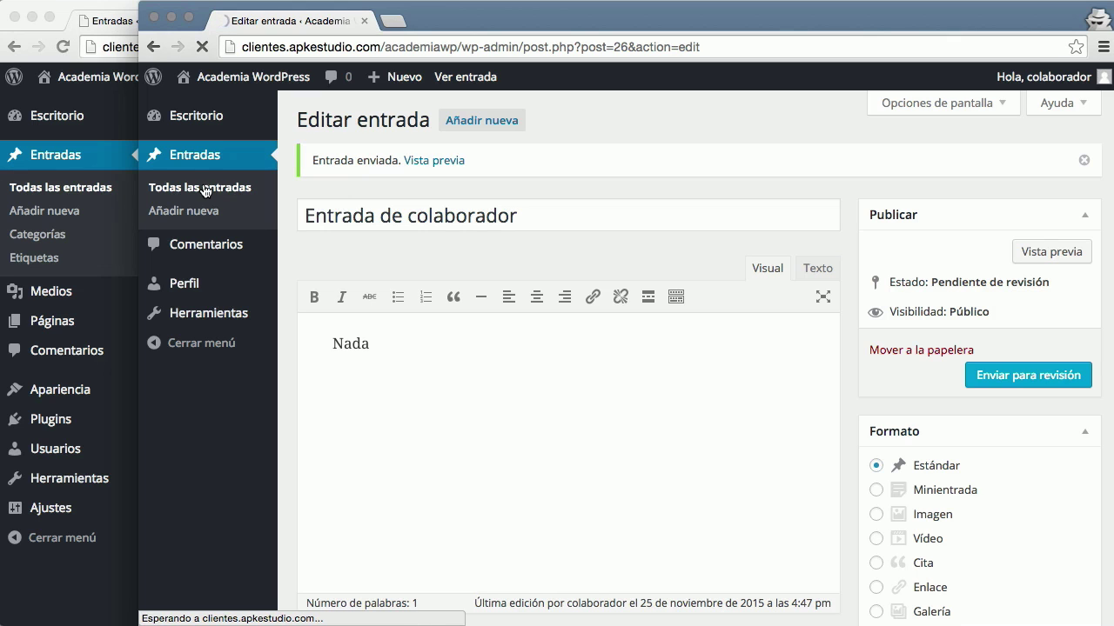
{"action": "left_click", "coordinate": [87, 190]}
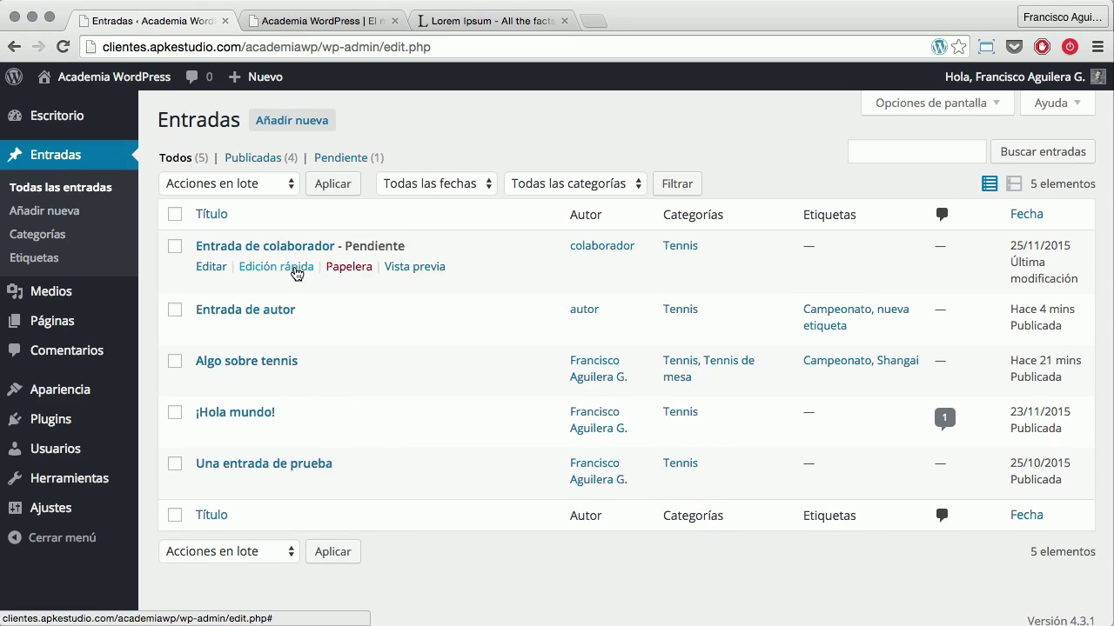
Quick-edit Entrada de colaborador to status Publicada, then return to the contributor's window
{"action": "left_click", "coordinate": [265, 270]}
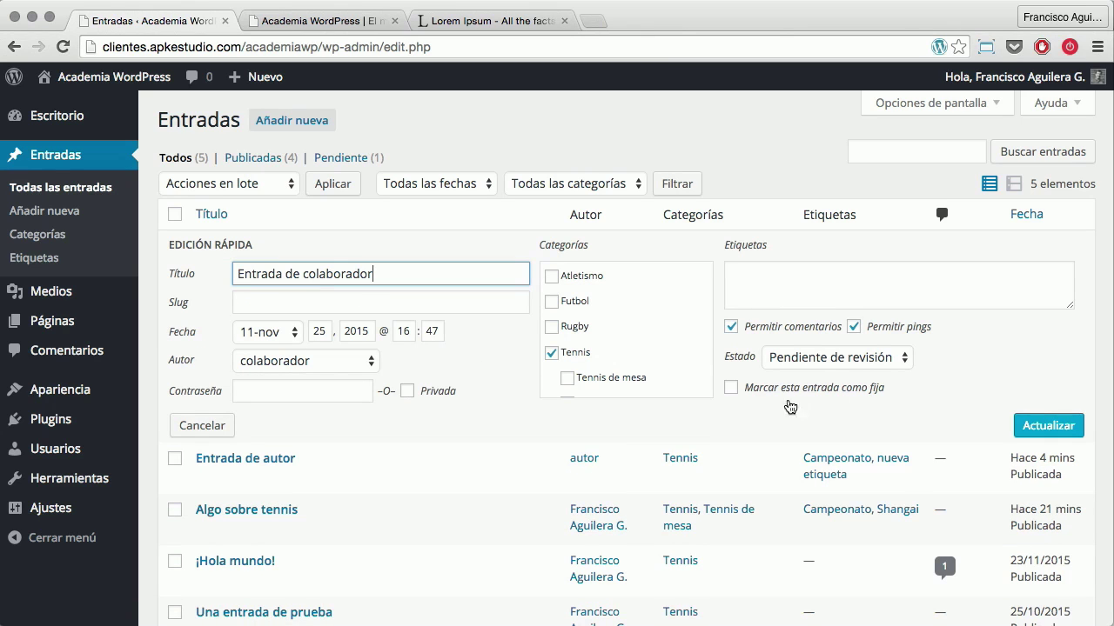
{"action": "left_click", "coordinate": [836, 359]}
{"action": "left_click", "coordinate": [828, 342]}
{"action": "left_click", "coordinate": [1057, 426]}
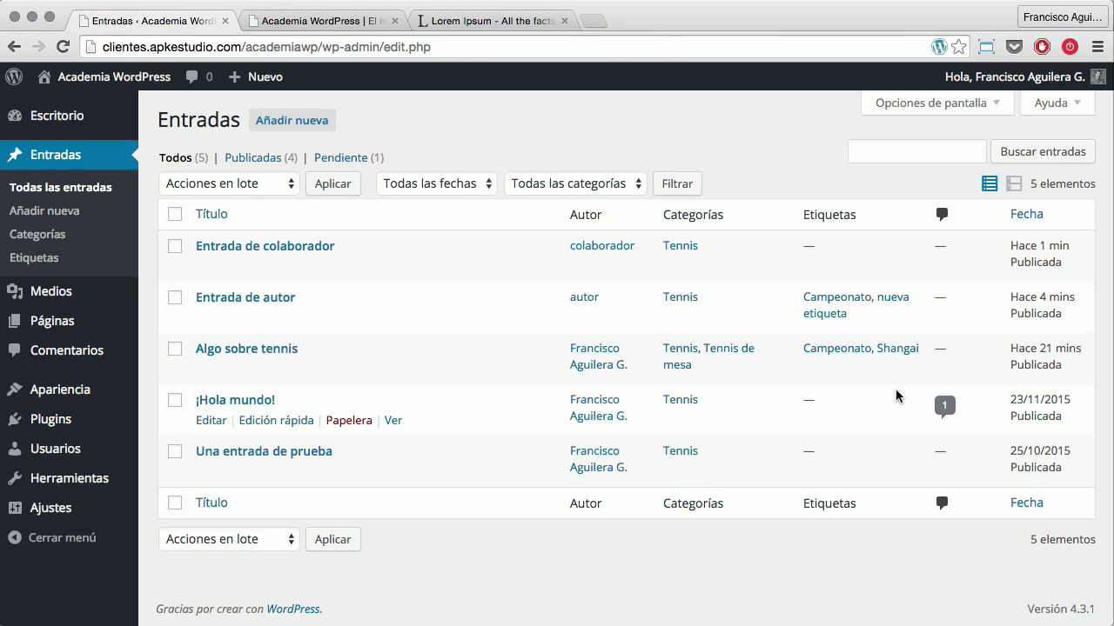
{"action": "key", "text": "super+grave"}
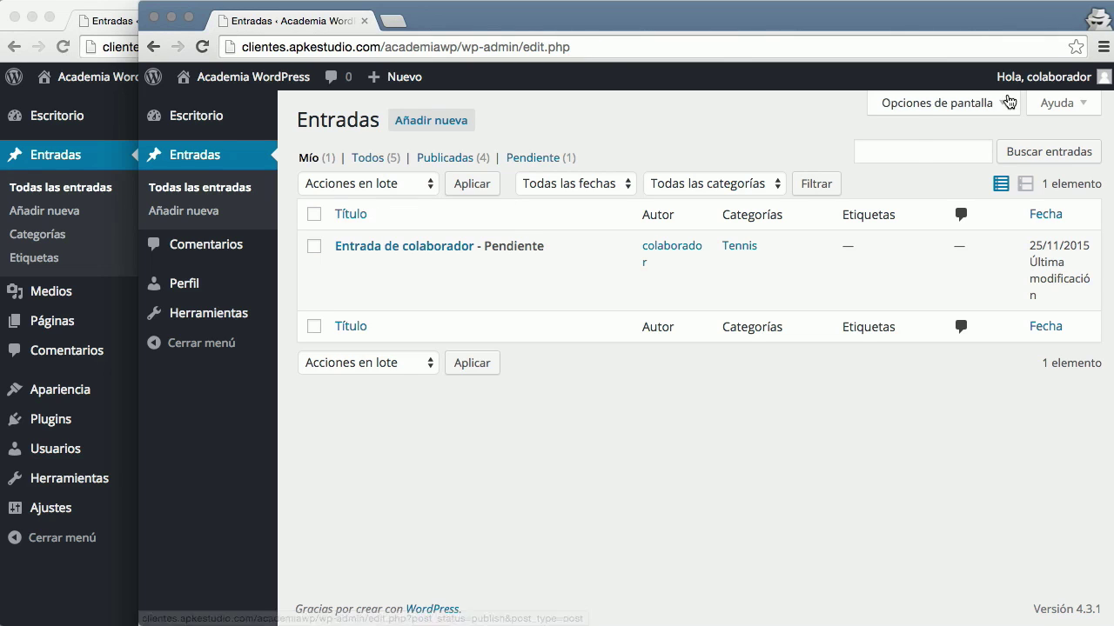
Log the contributor out and sign in as 'suscriptor' with its password
{"action": "mouse_move", "coordinate": [1044, 76]}
{"action": "left_click", "coordinate": [1007, 165]}
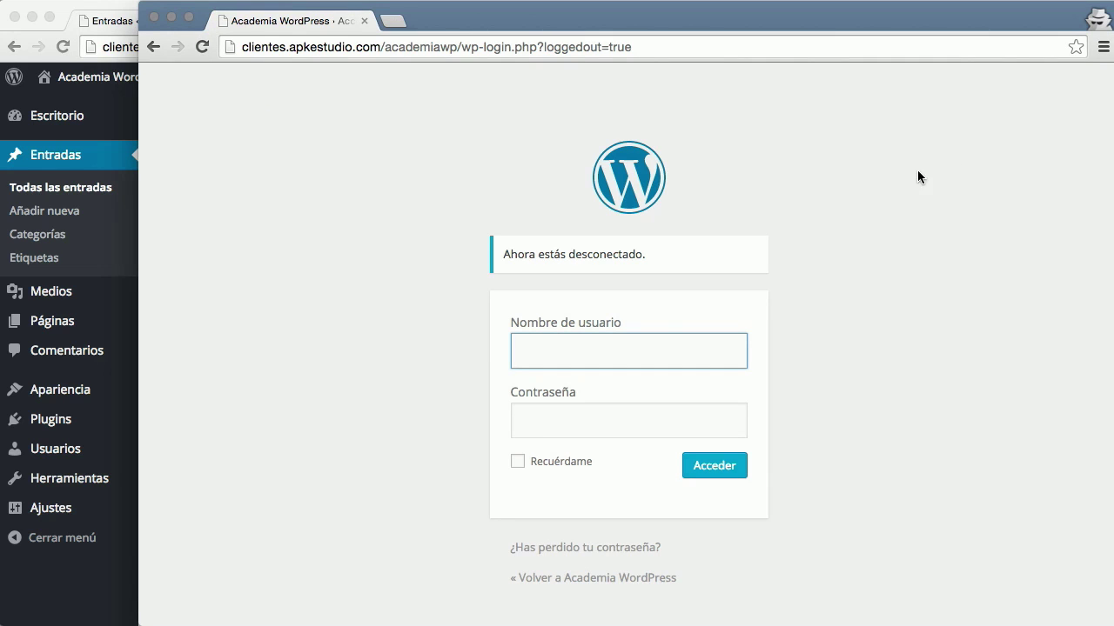
{"action": "left_click", "coordinate": [637, 352]}
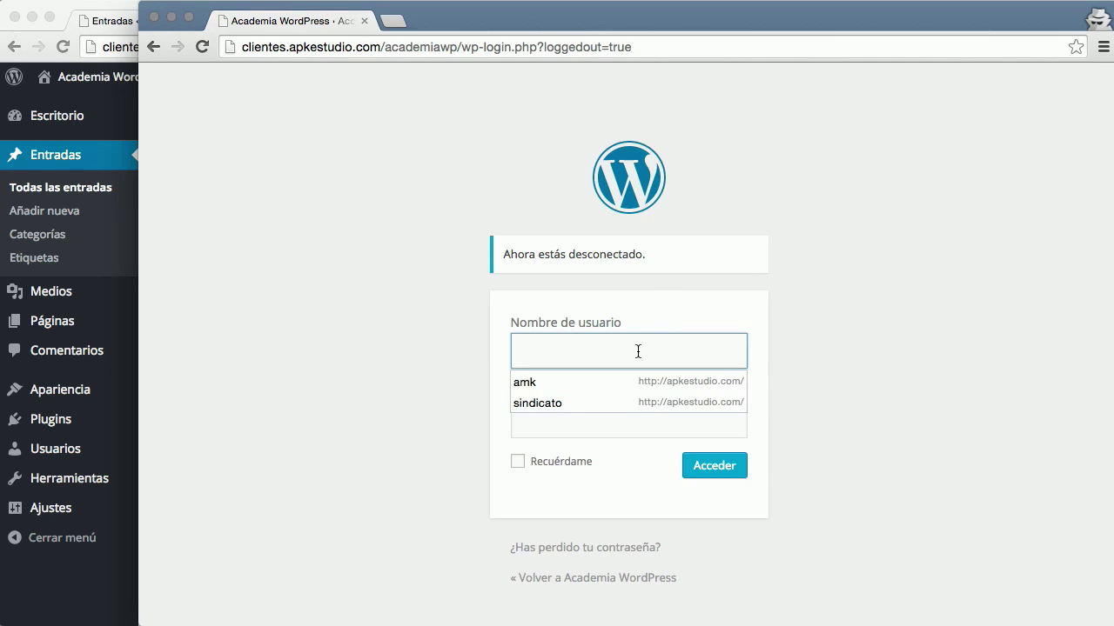
{"action": "type", "text": "suscriptor"}
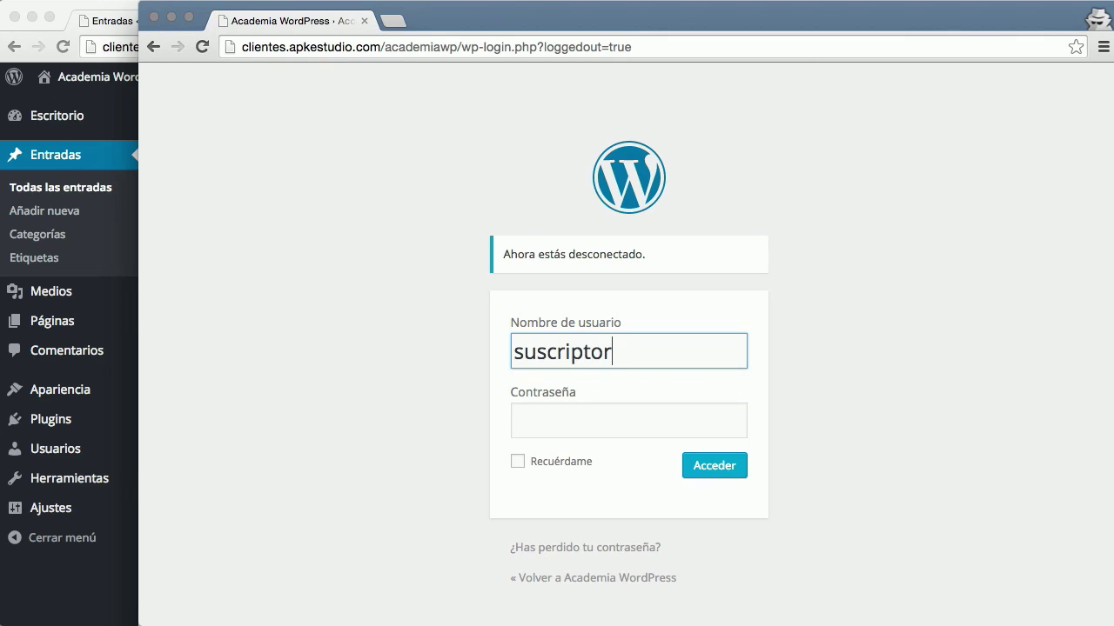
{"action": "key", "text": "Tab"}
{"action": "type", "text": "•••"}
{"action": "key", "text": "Return"}
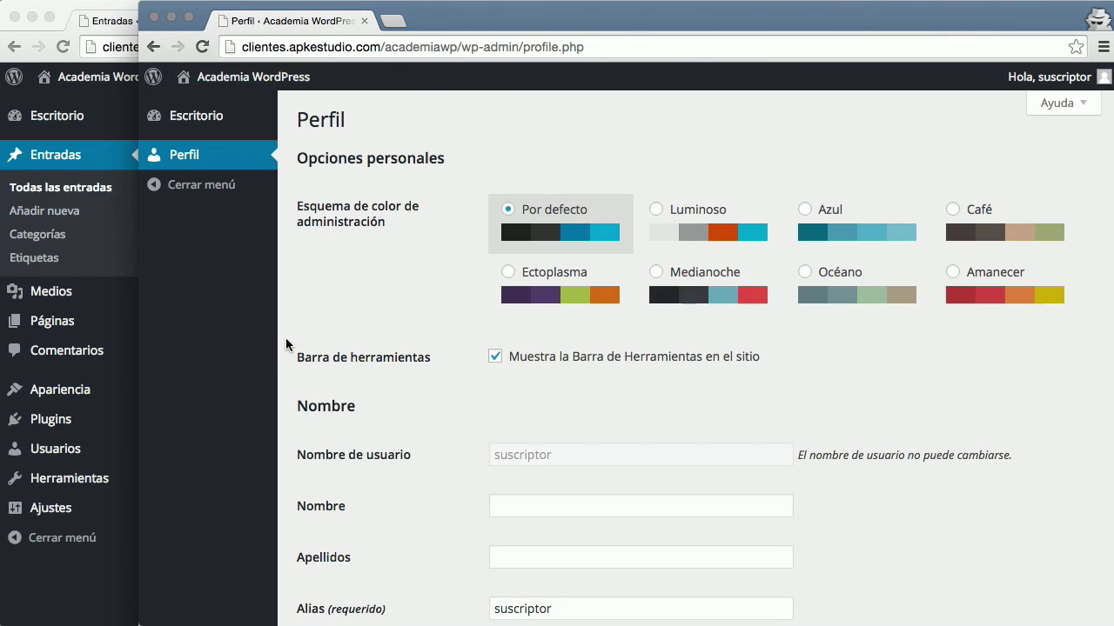
Look over the suscriptor's Perfil page, then go to its Escritorio dashboard
{"action": "scroll", "coordinate": [420, 208], "scroll_direction": "down", "scroll_amount": 8}
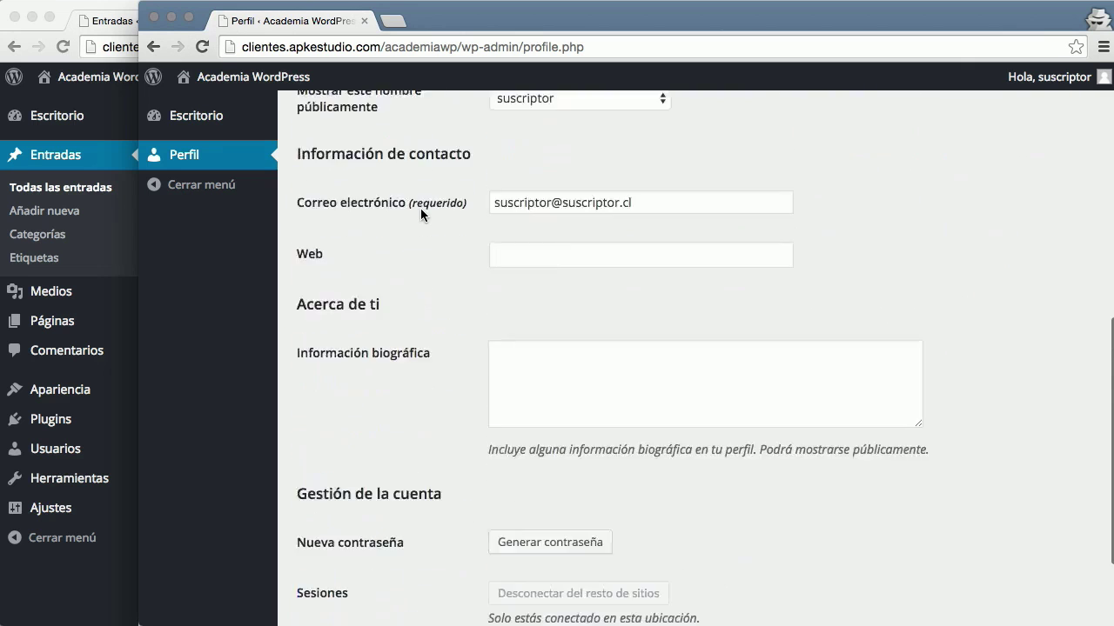
{"action": "scroll", "coordinate": [422, 215], "scroll_direction": "up", "scroll_amount": 10}
{"action": "left_click", "coordinate": [230, 115]}
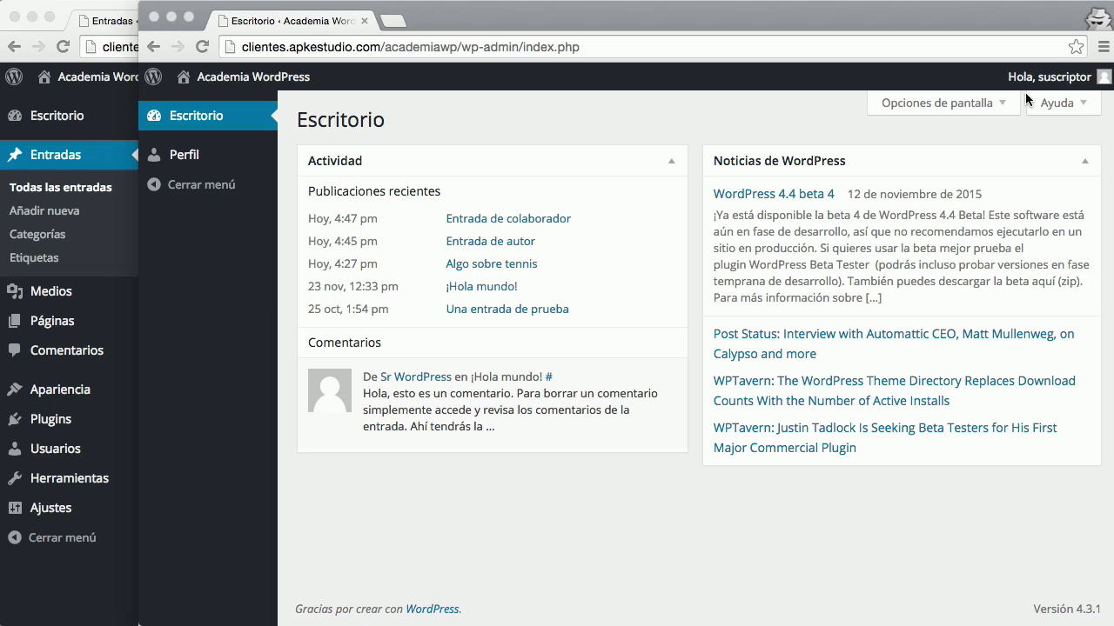
{"action": "left_click", "coordinate": [1005, 16]}
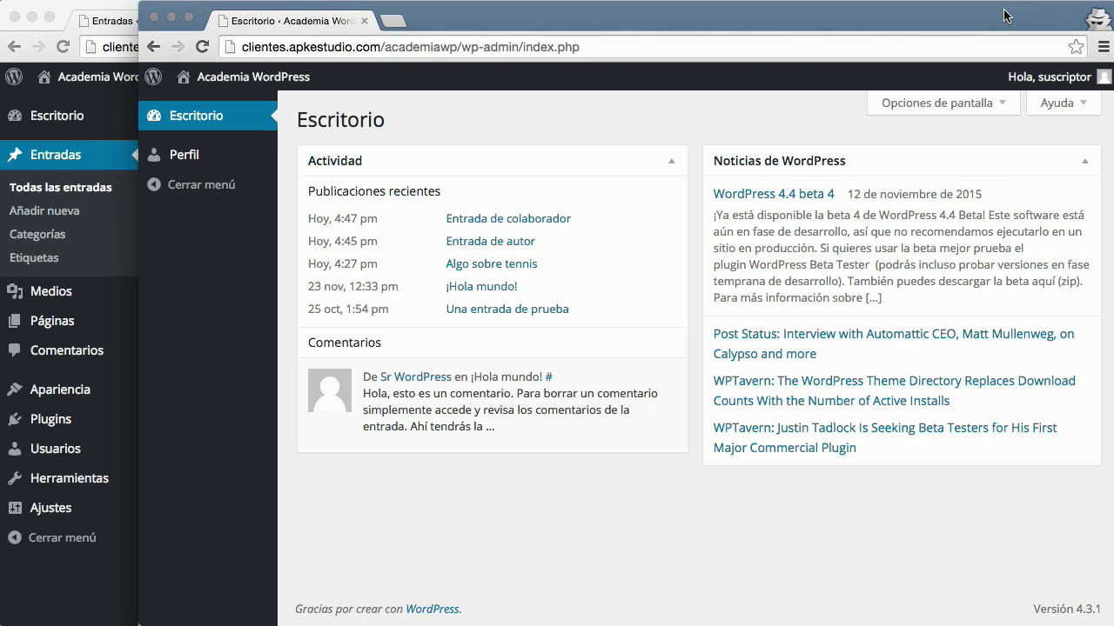
{"action": "left_click", "coordinate": [155, 19]}
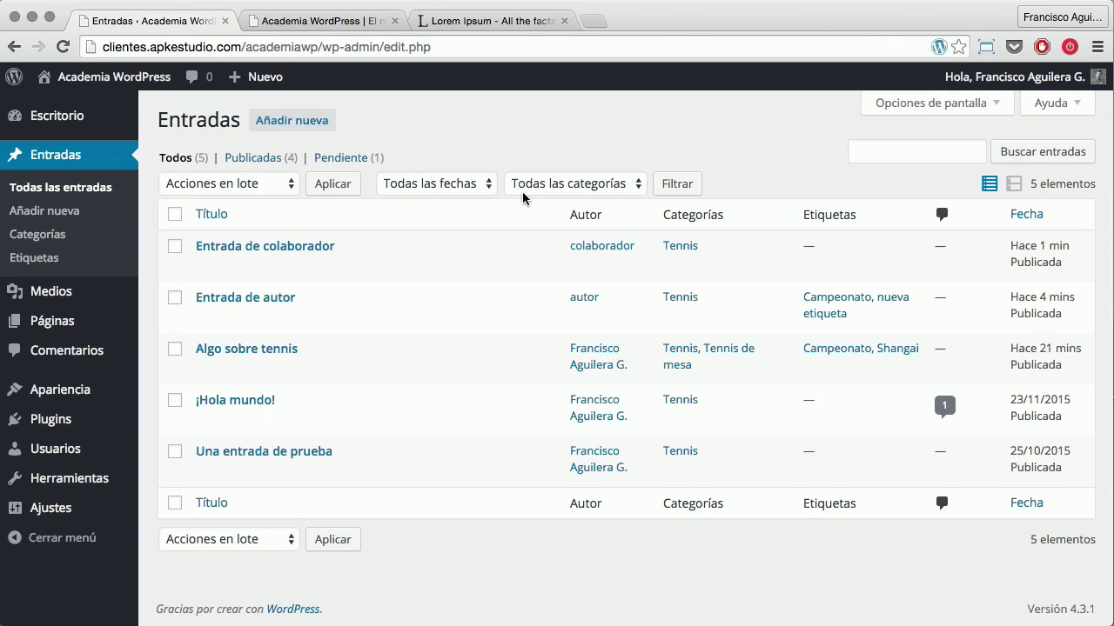